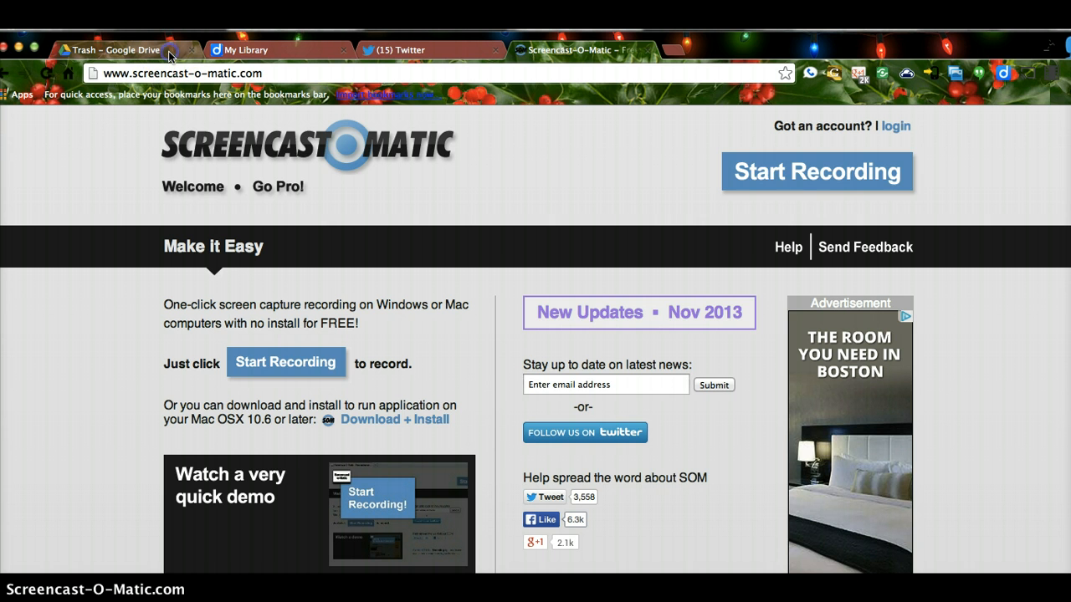
Step: Switch to the 'Trash – Google Drive' browser tab
click(117, 51)
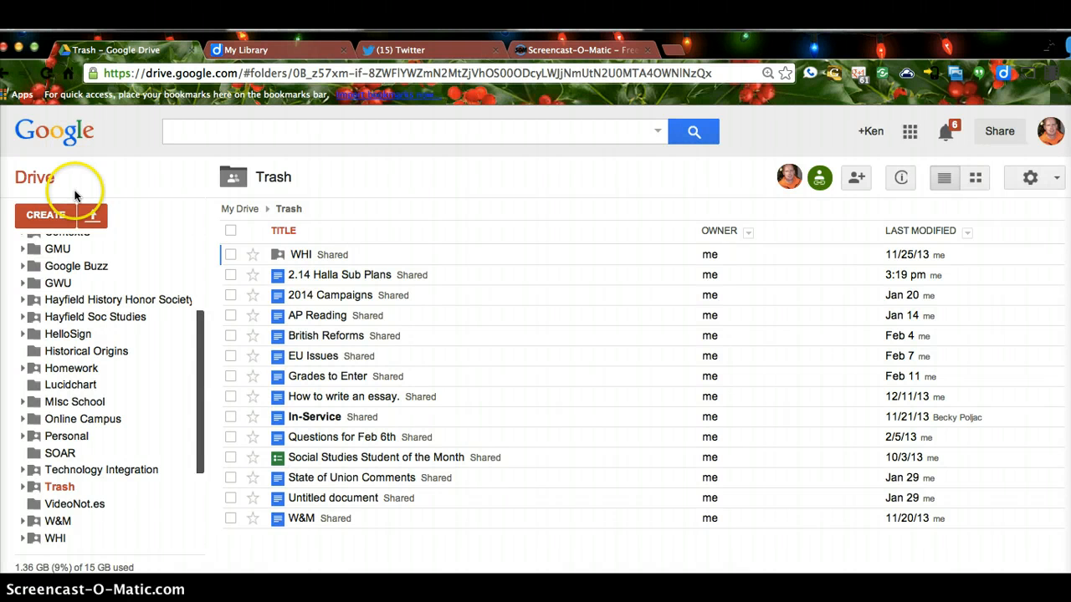
Step: Create a new Google Docs document in the Trash folder, shared like the folder
click(54, 216)
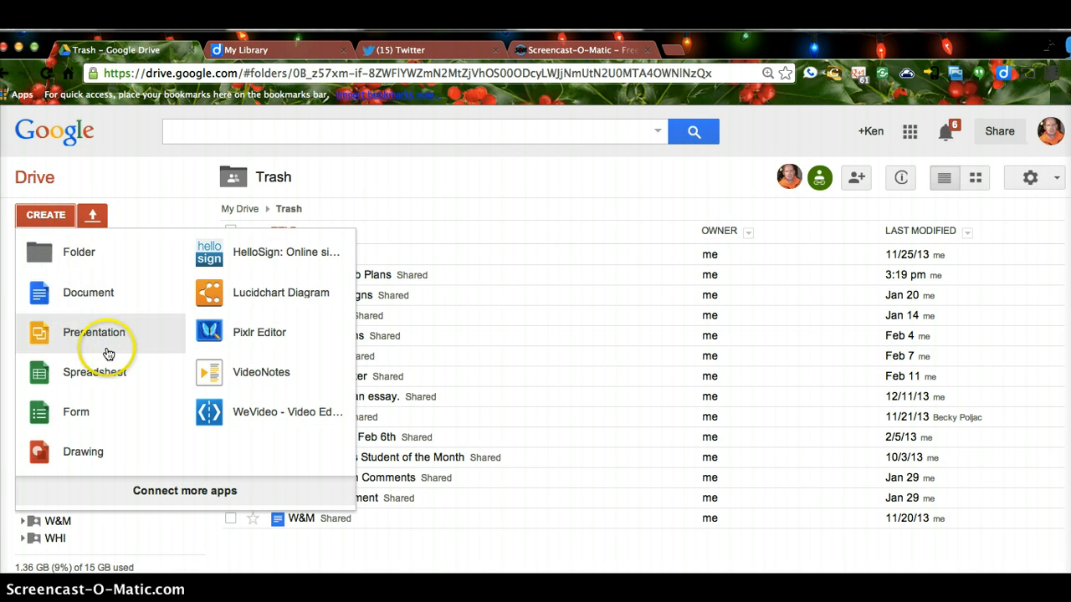
click(92, 294)
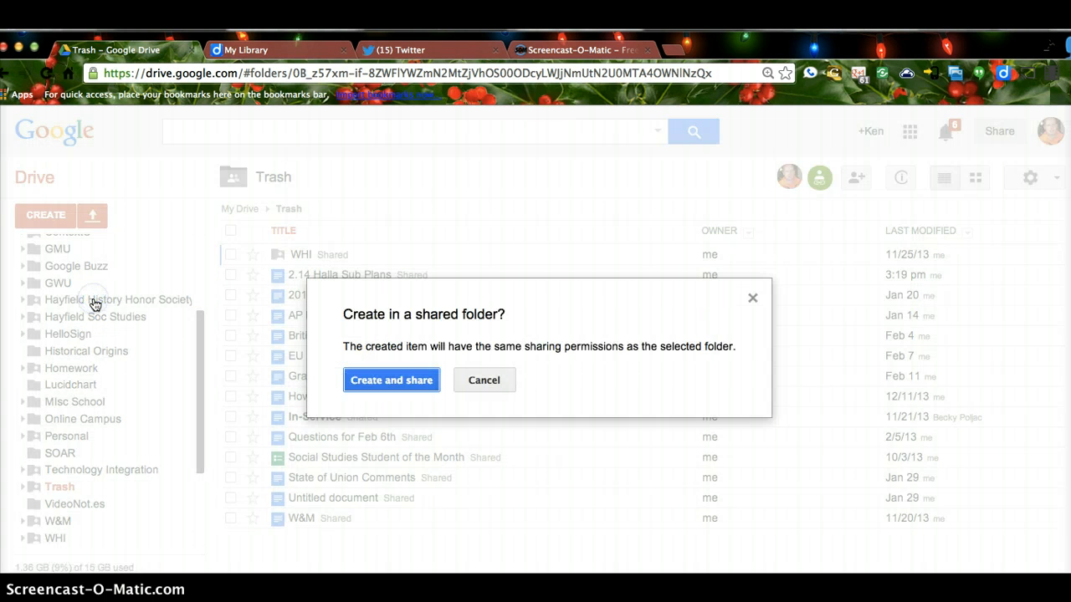
click(389, 380)
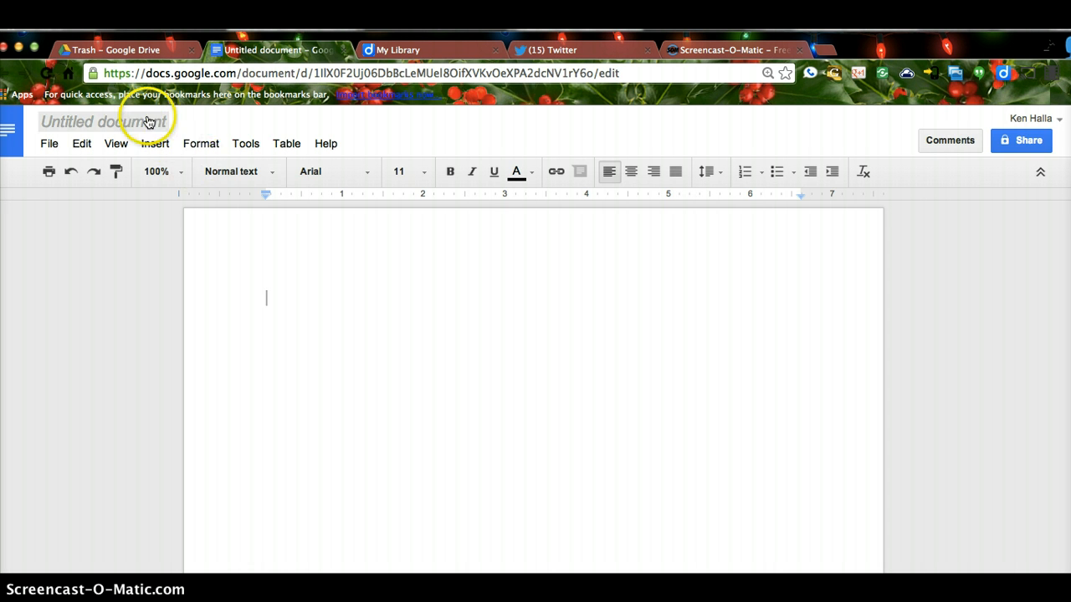
Step: Rename the untitled document to 'Snow Day Class', then go back to the Drive Trash folder
click(119, 126)
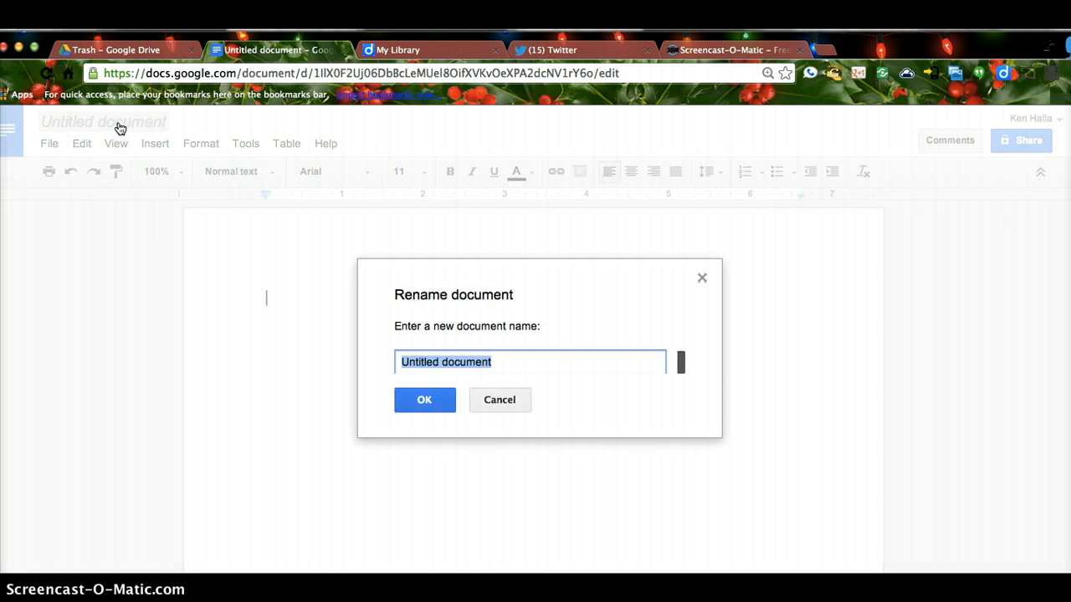
text(Snow D)
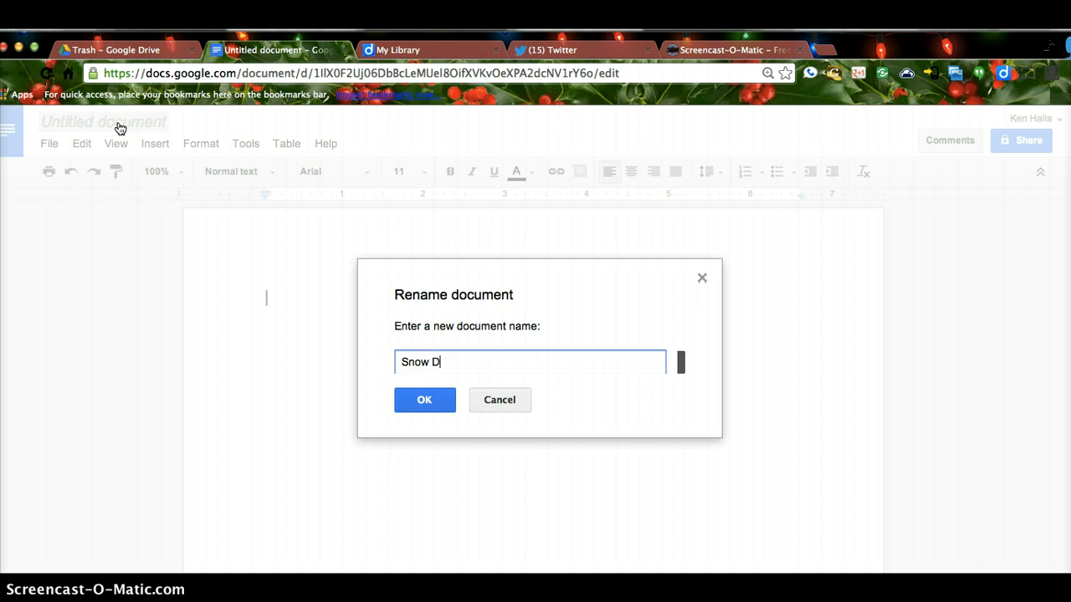
text(ay Class)
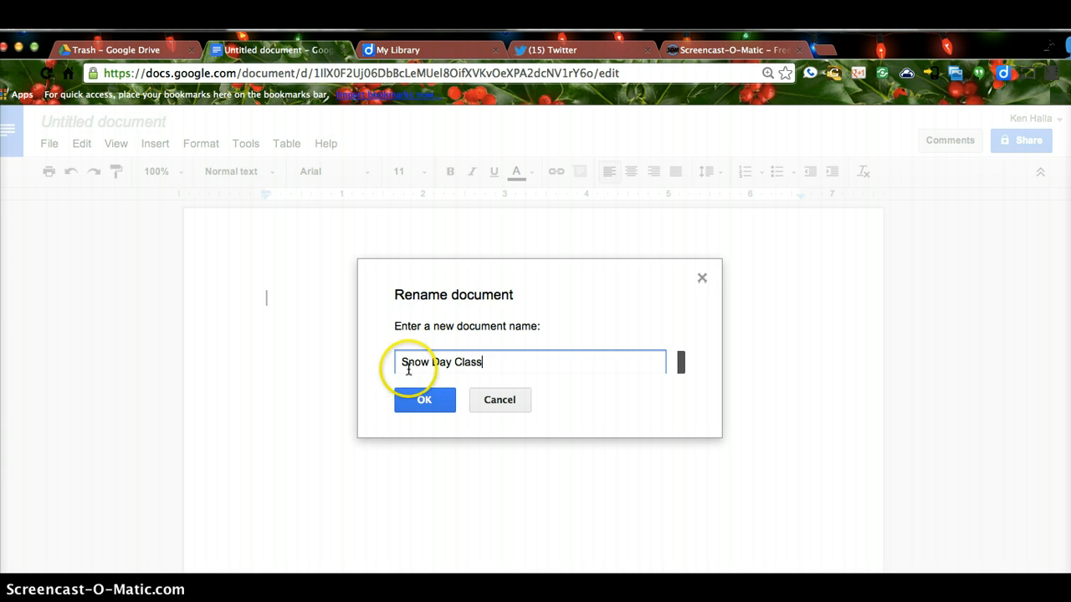
click(422, 399)
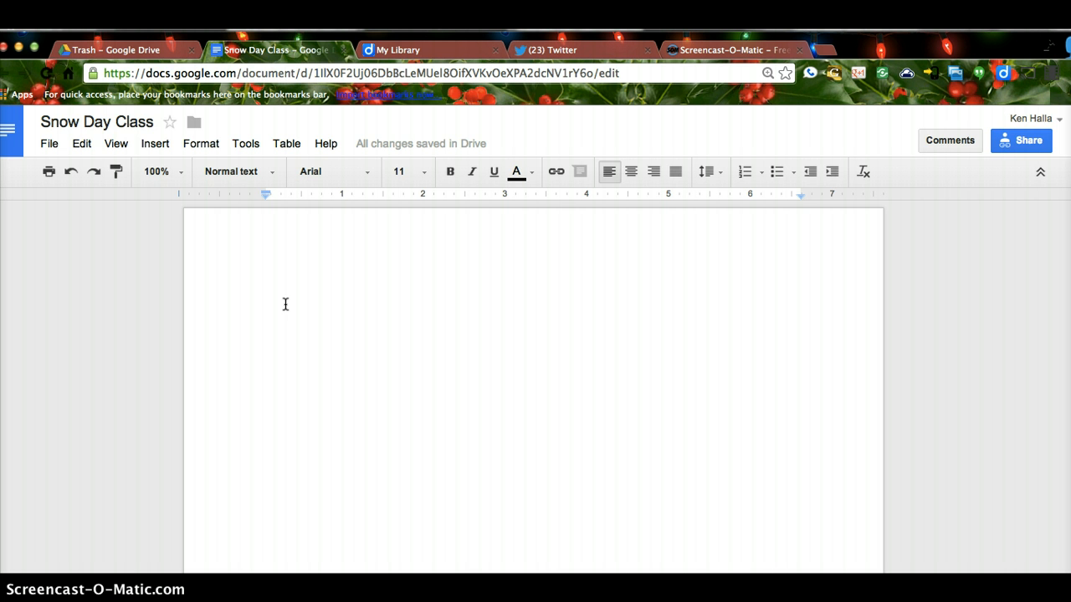
click(170, 52)
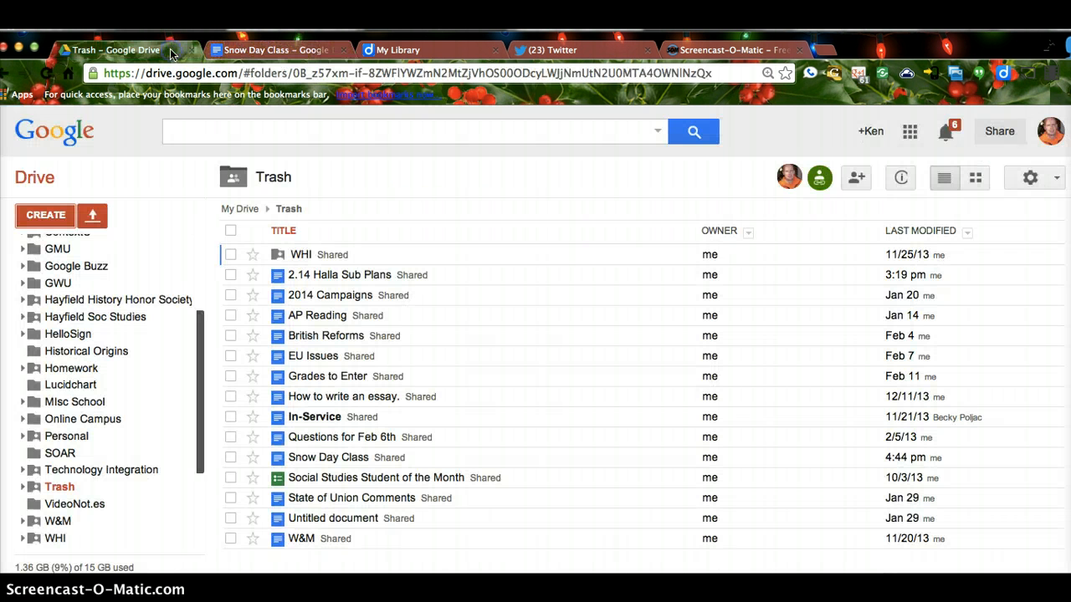
Step: Browse Documents and pick download.jpeg for upload, cancel, then return to Snow Day Class
click(94, 218)
click(114, 247)
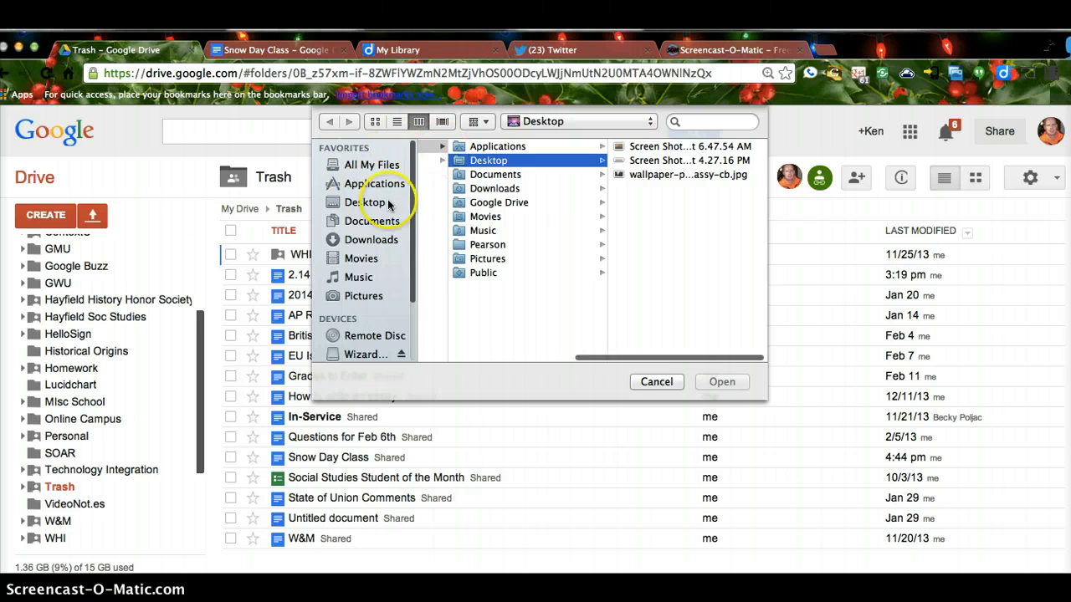
click(499, 175)
click(720, 387)
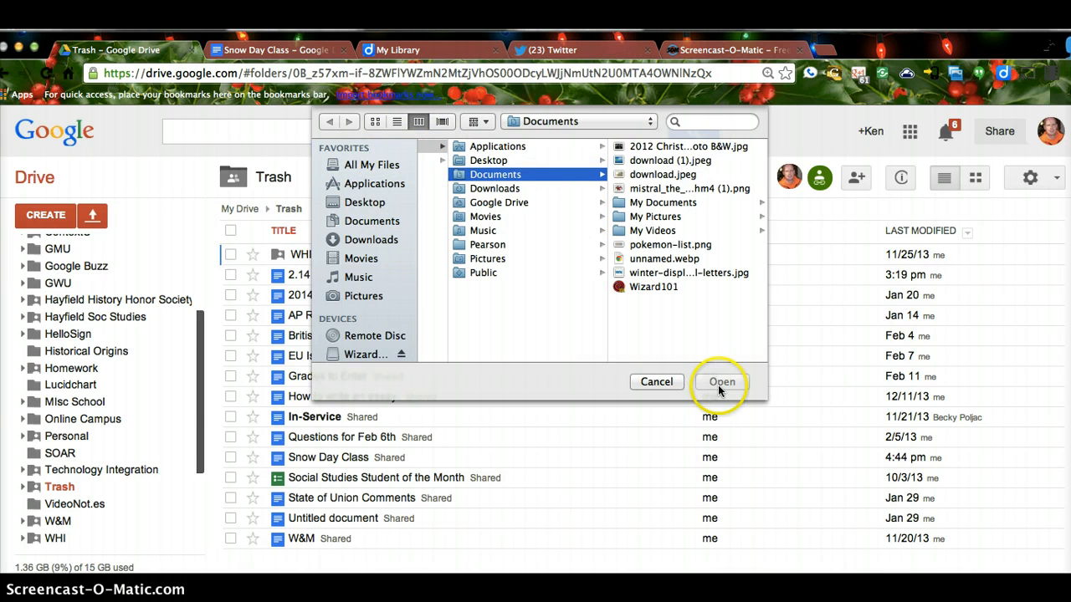
click(663, 174)
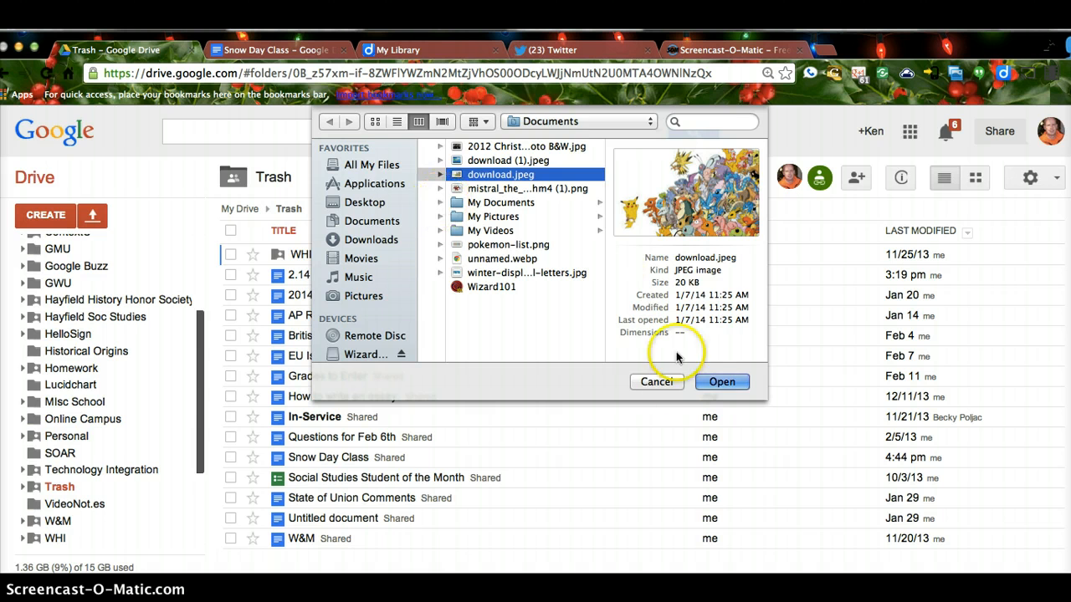
click(656, 382)
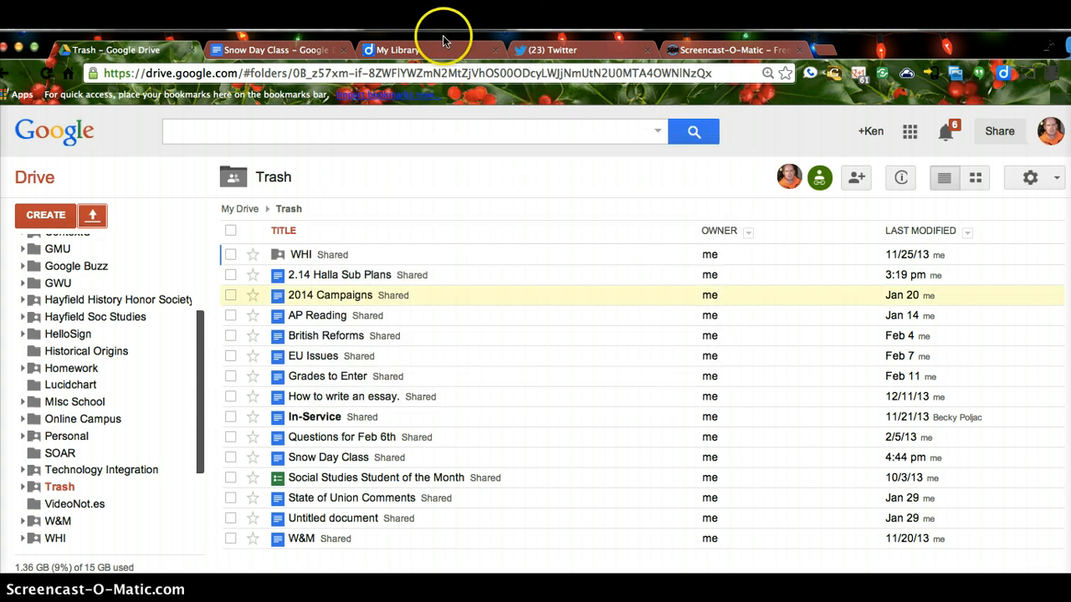
click(325, 48)
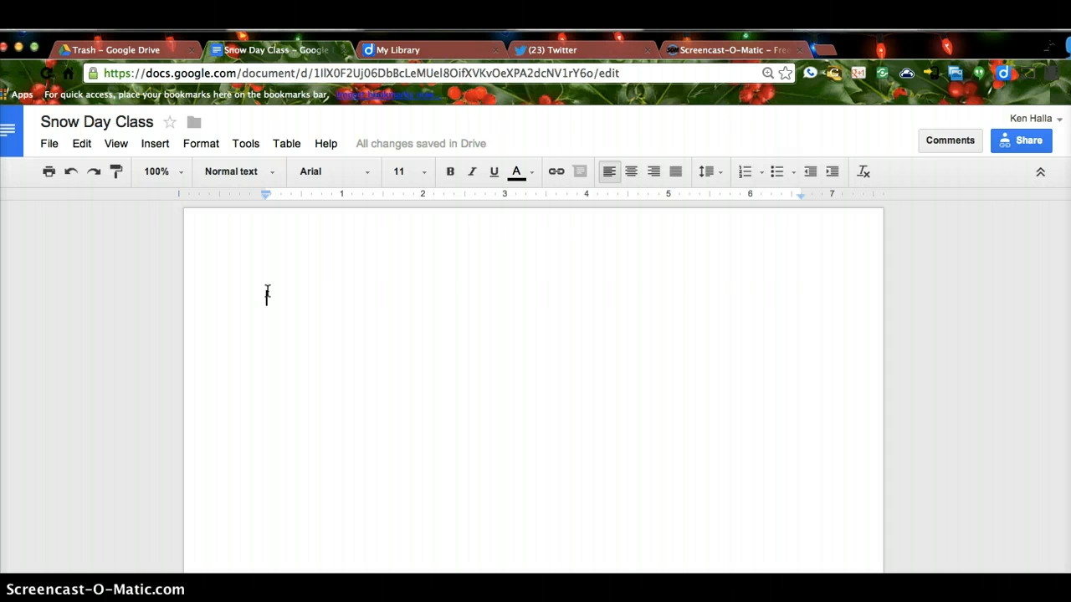
Step: Open the 2.14 Halla Sub Plans document from the Trash folder and scroll through it
click(157, 50)
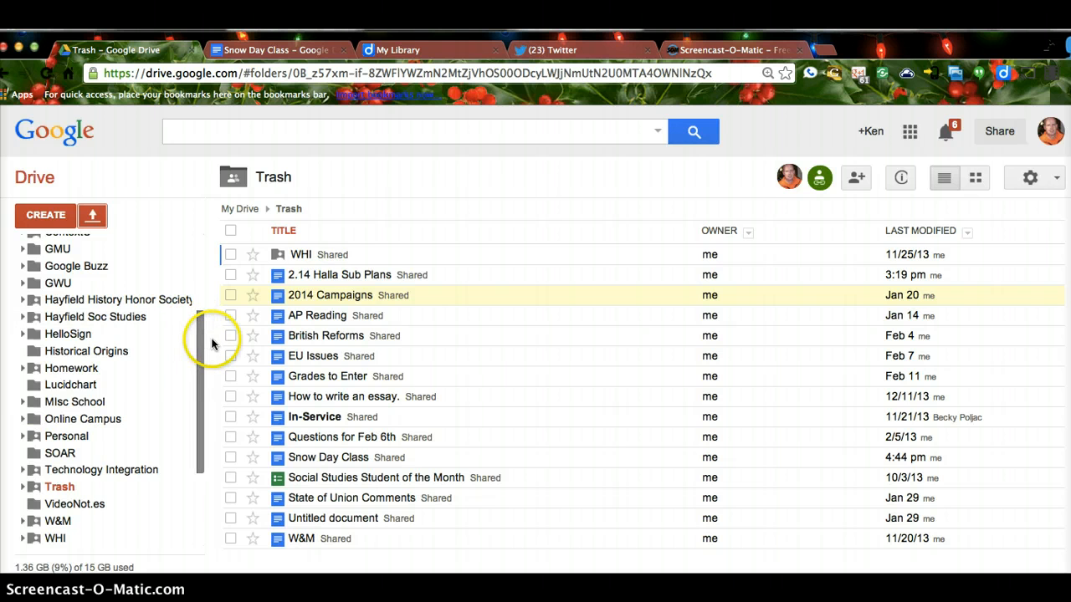
click(363, 276)
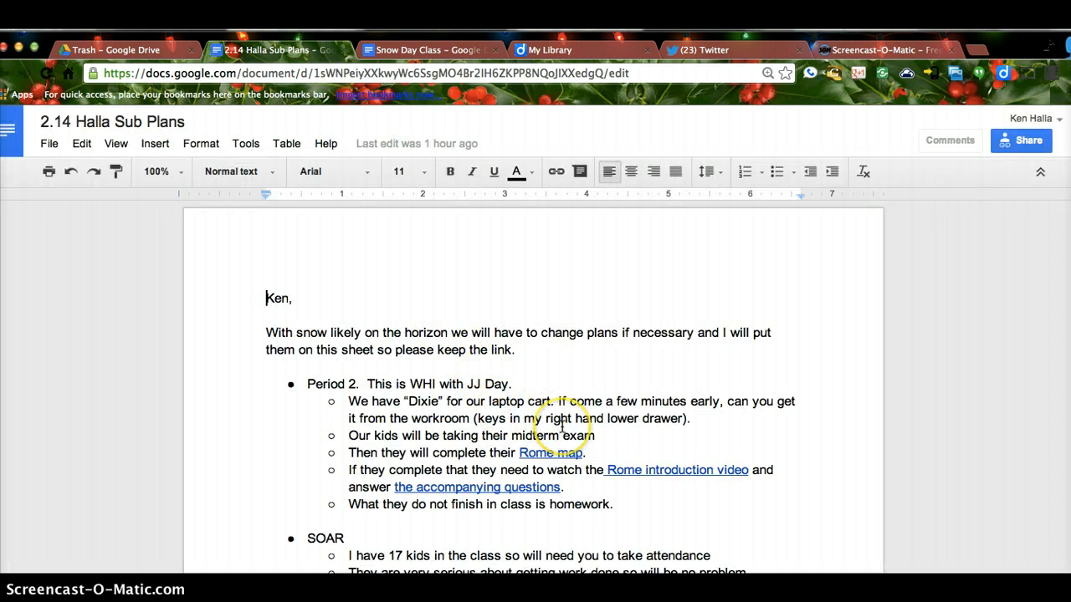
scroll(563, 426, down, 1)
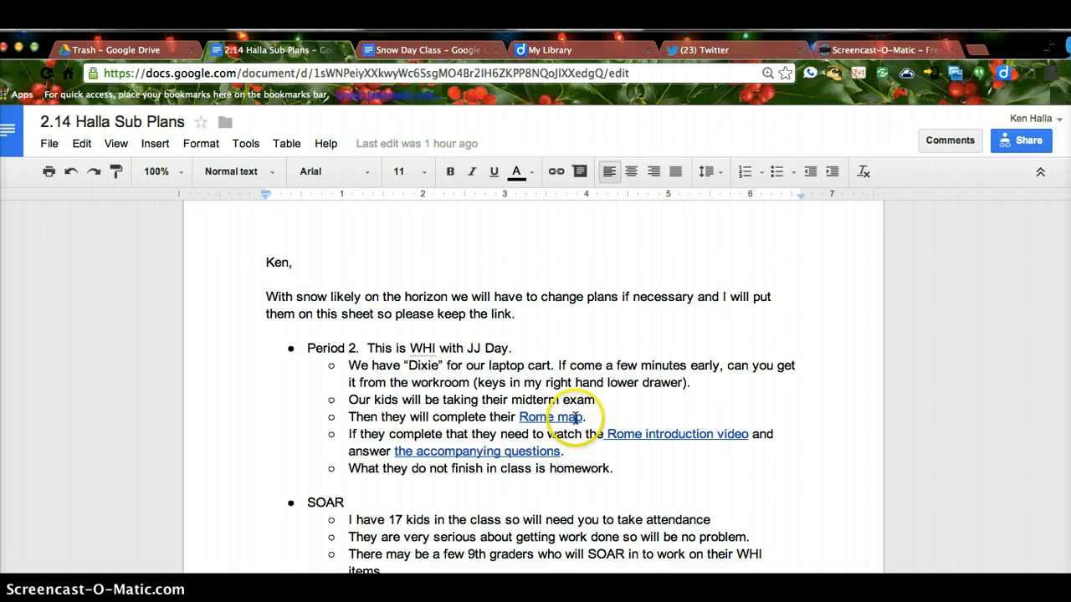
scroll(567, 443, down, 1)
scroll(567, 444, down, 5)
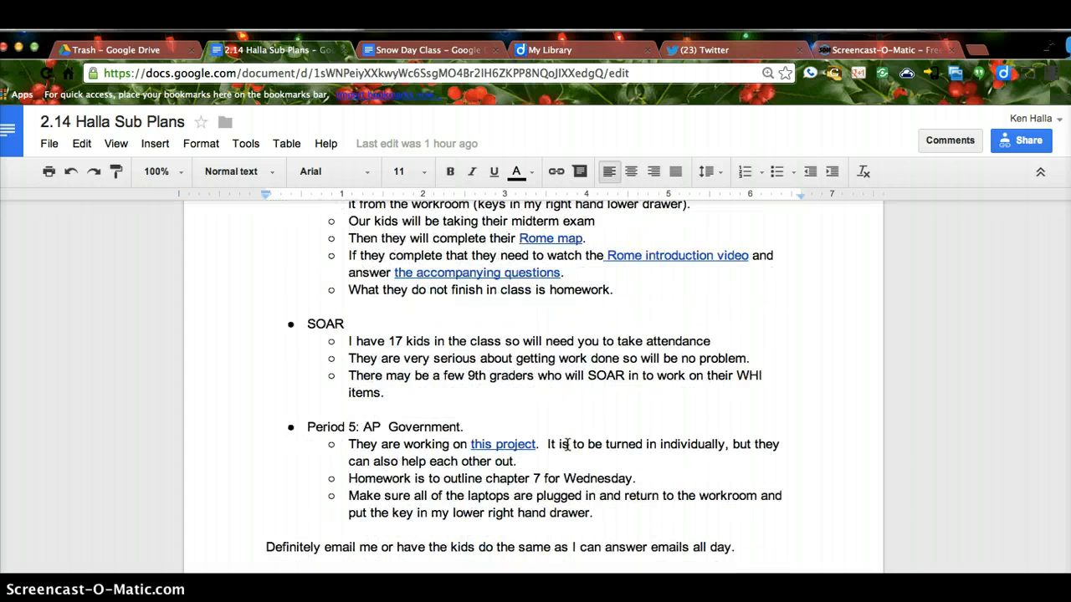
Step: Follow its 'this project' link, look through the project document, then return to Snow Day Class
click(510, 435)
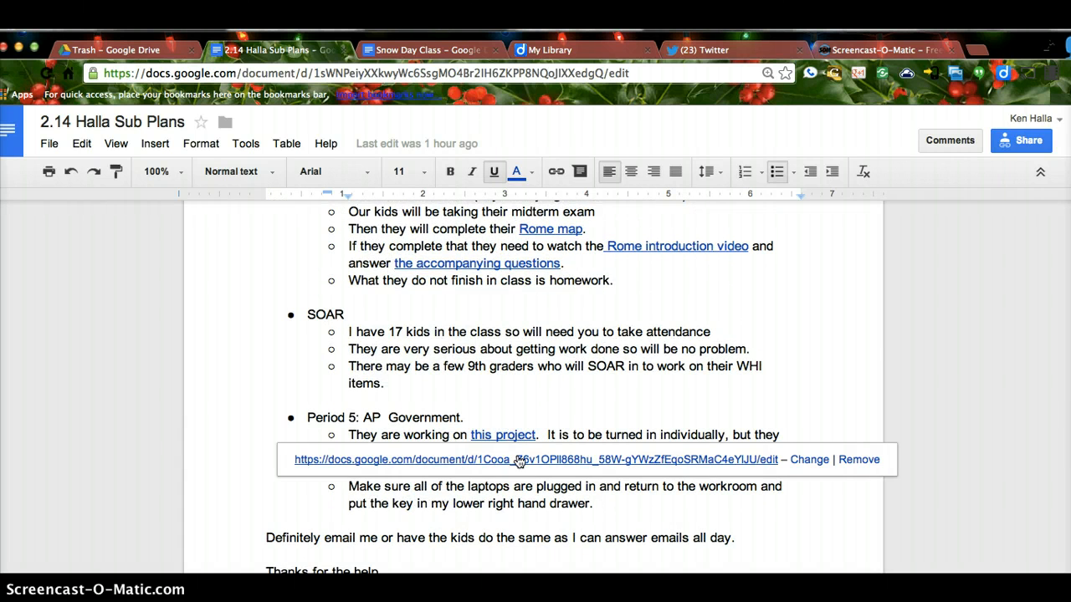
click(518, 460)
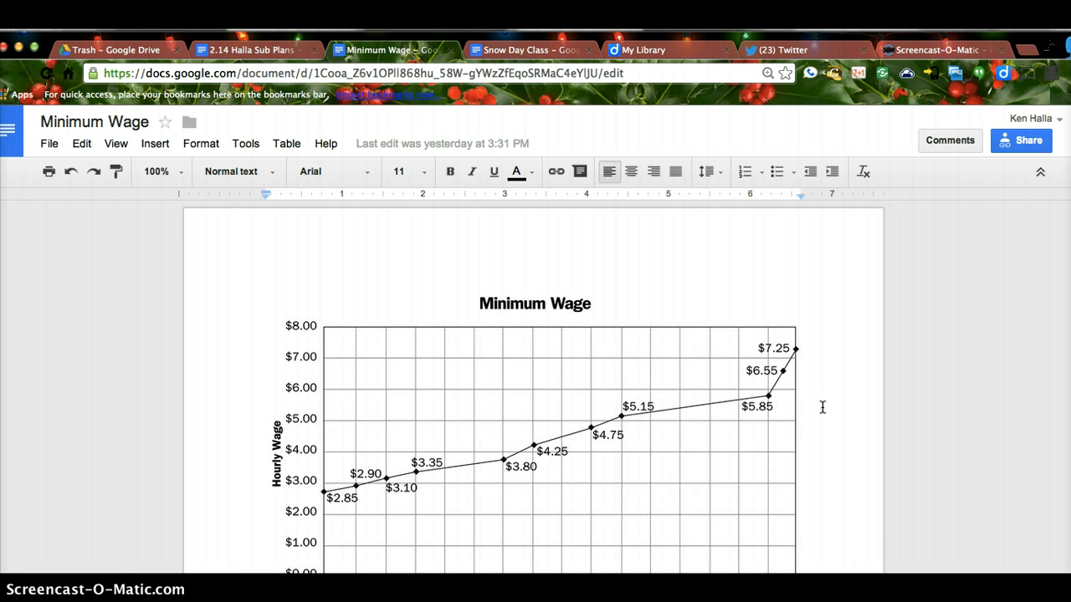
scroll(822, 408, down, 2)
scroll(822, 408, down, 1)
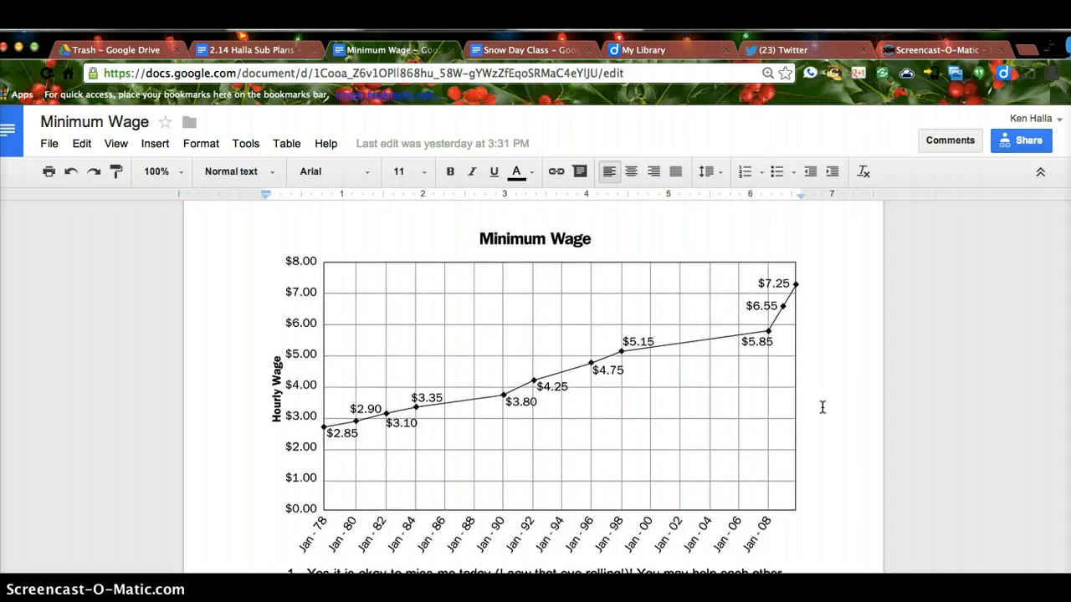
scroll(822, 407, down, 5)
scroll(822, 408, down, 2)
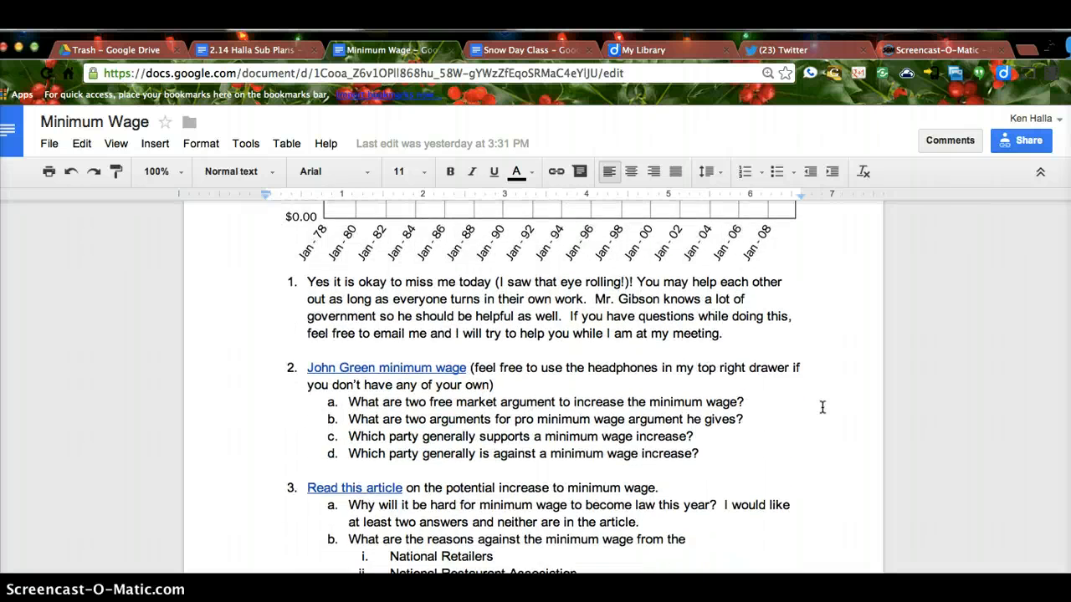
scroll(823, 407, down, 20)
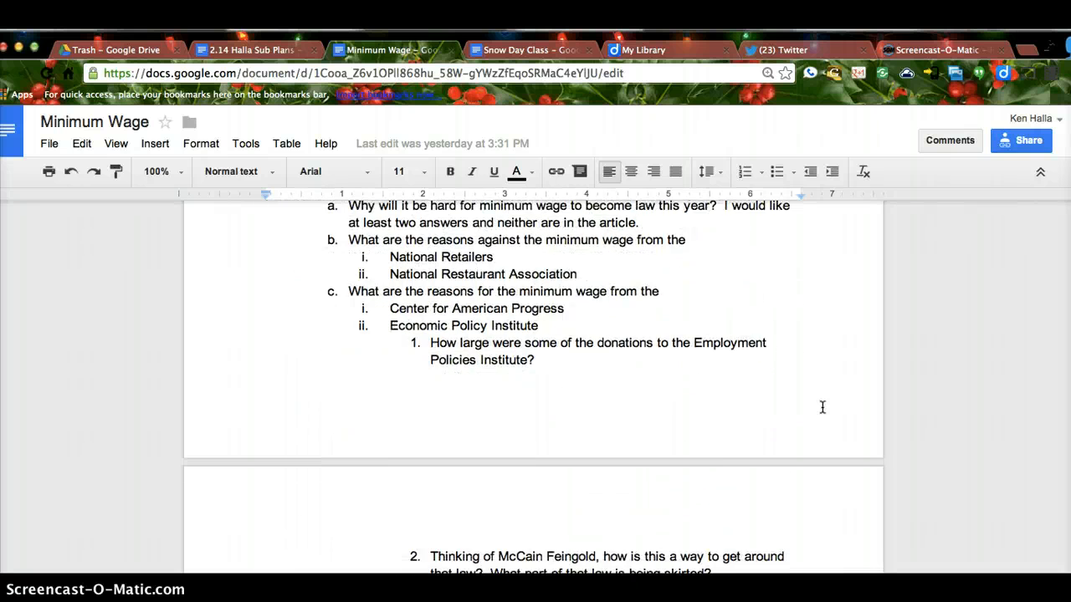
scroll(822, 407, down, 2)
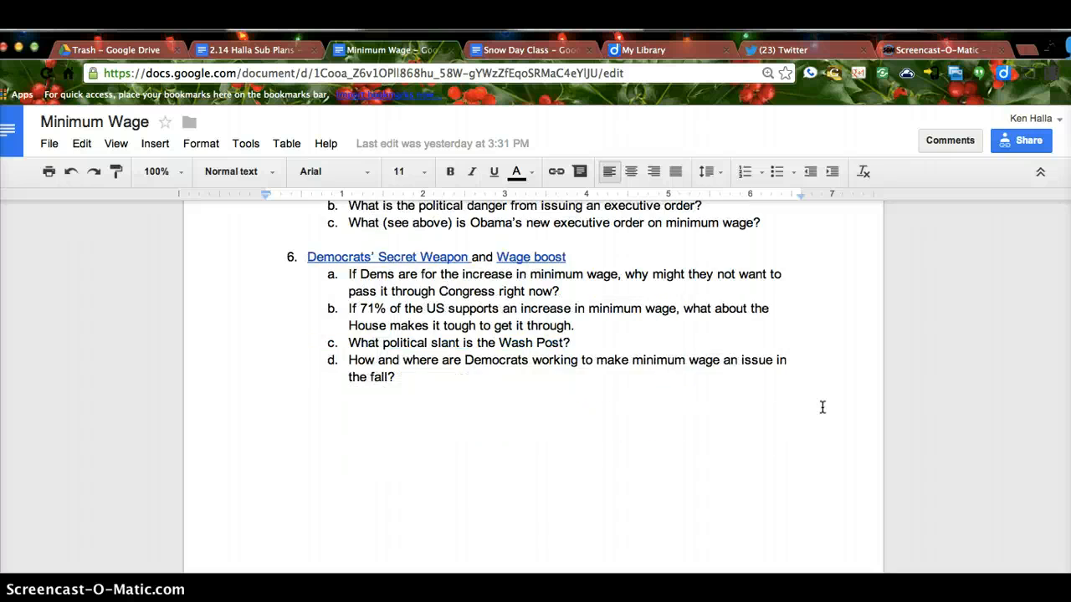
scroll(822, 408, up, 15)
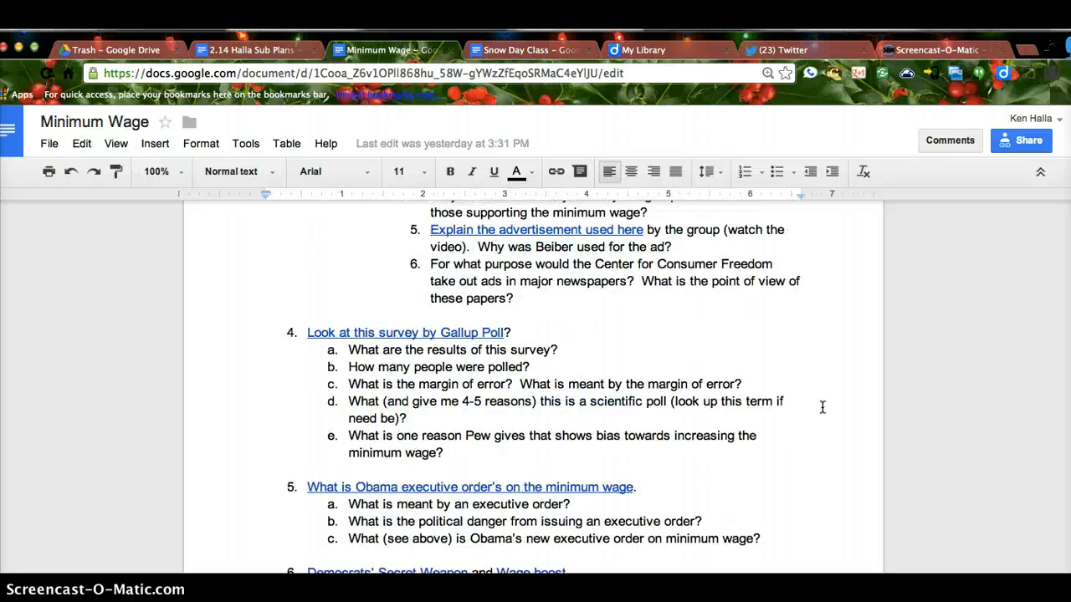
scroll(822, 408, up, 5)
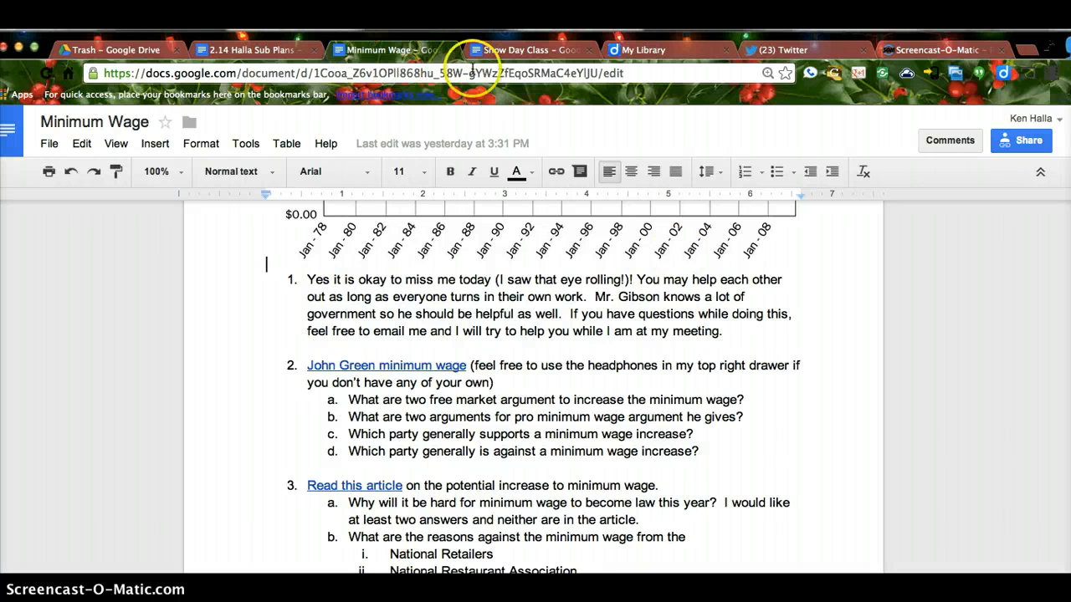
click(499, 50)
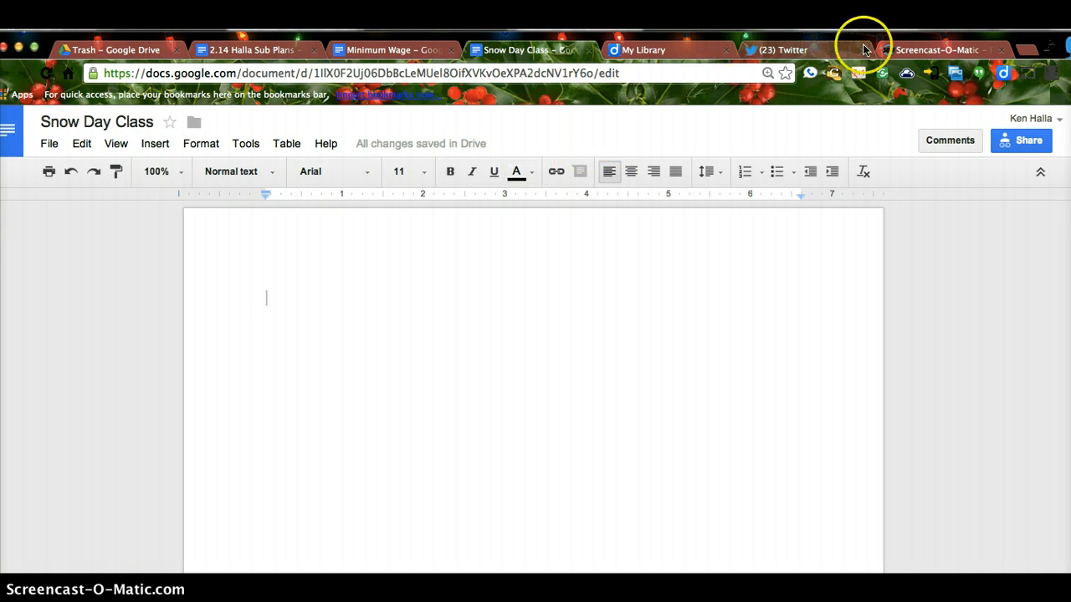
Step: On the Screencast-O-Matic homepage, copy the logo image's URL from its right-click menu
click(902, 52)
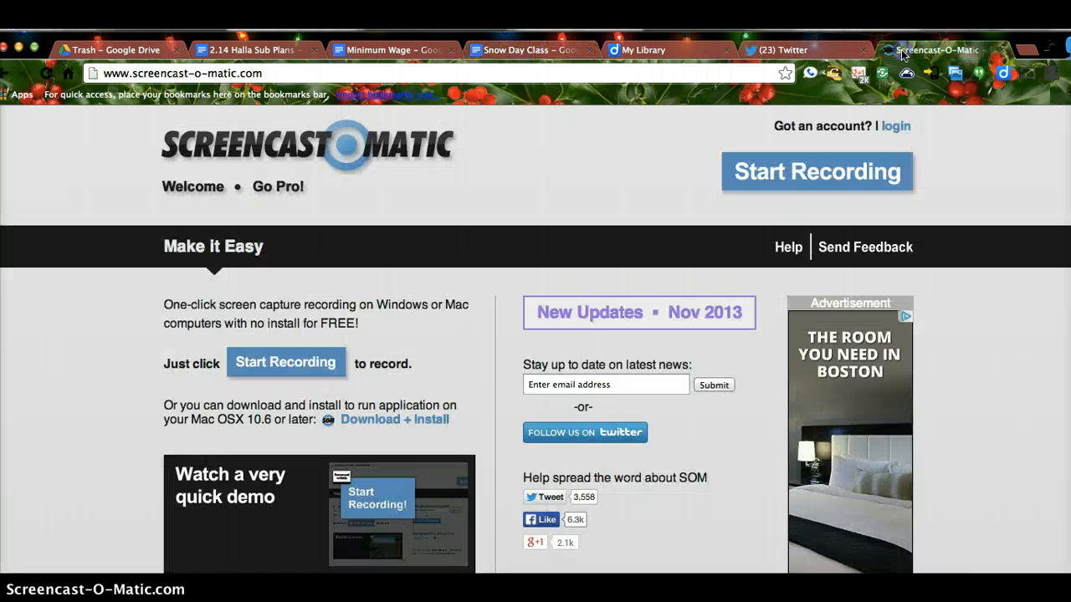
right_click(381, 151)
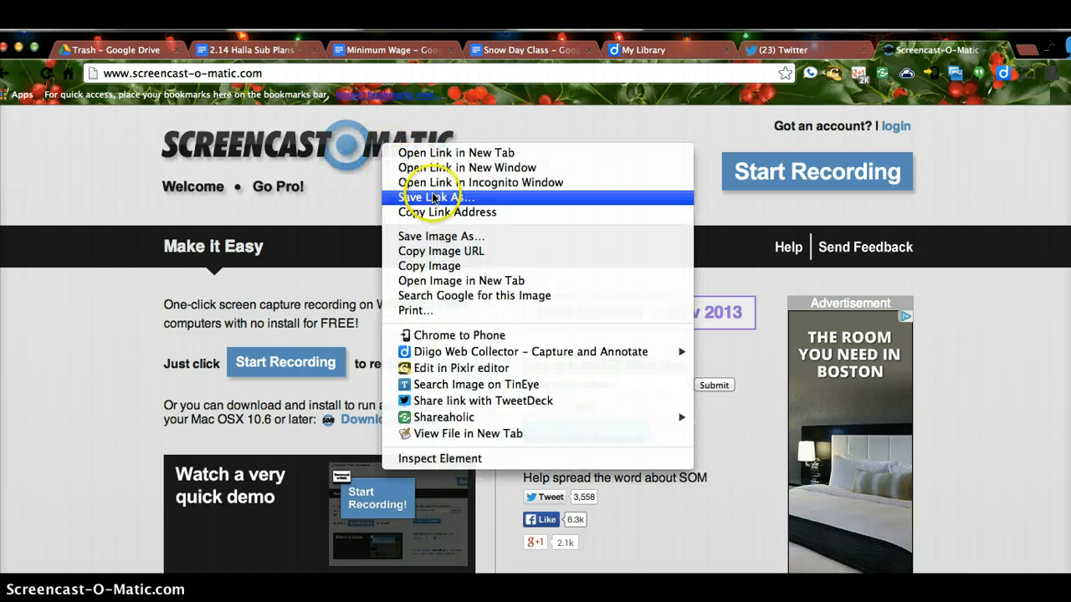
click(458, 241)
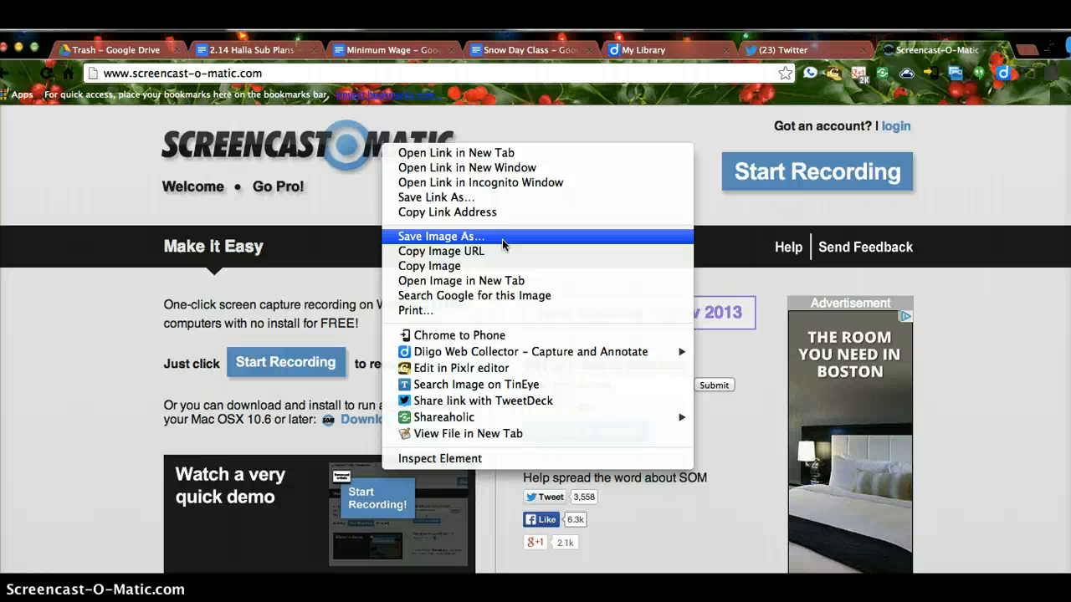
click(443, 253)
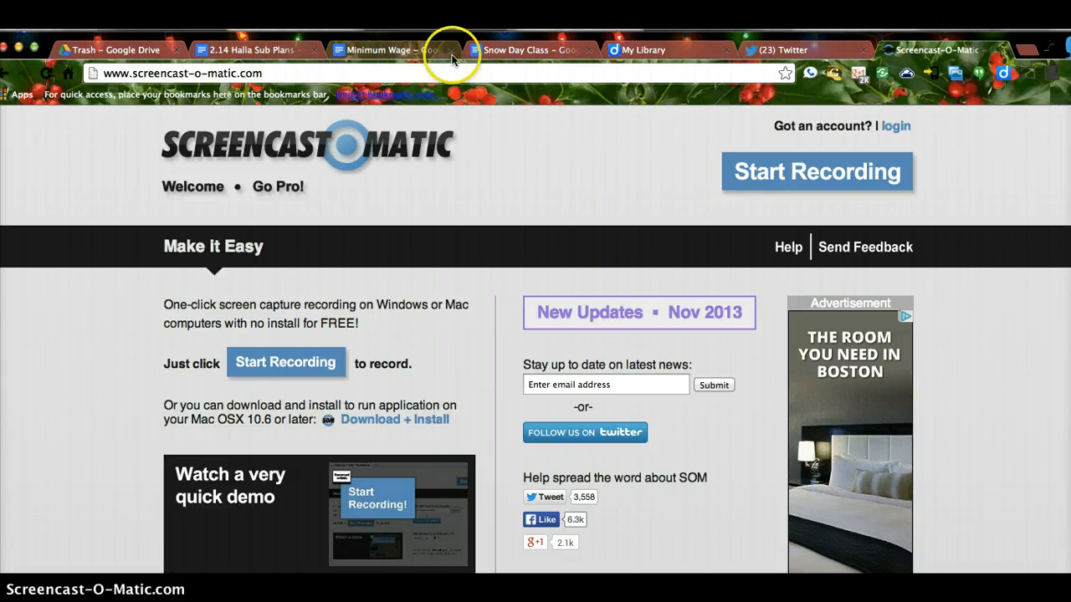
Step: Insert the logo into Snow Day Class by URL, pasting the copied logo-header.png address
click(502, 50)
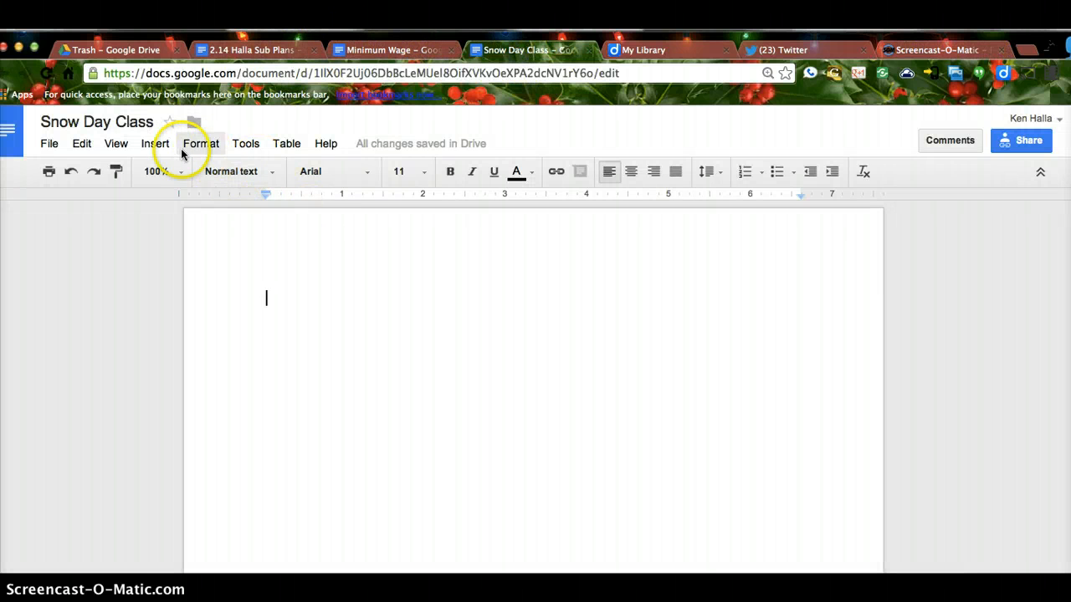
click(154, 144)
click(166, 173)
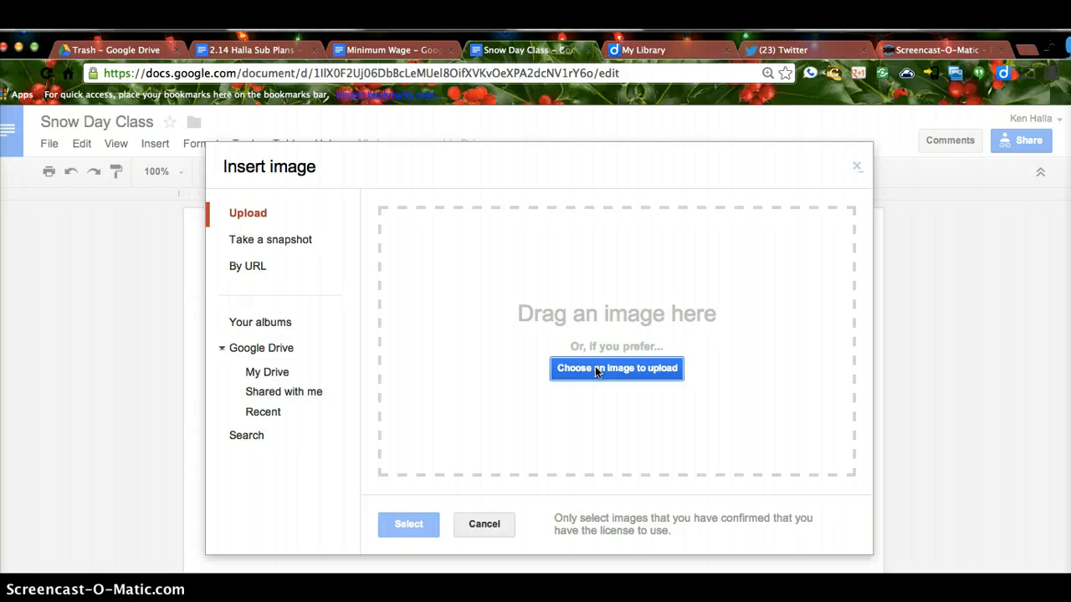
click(276, 264)
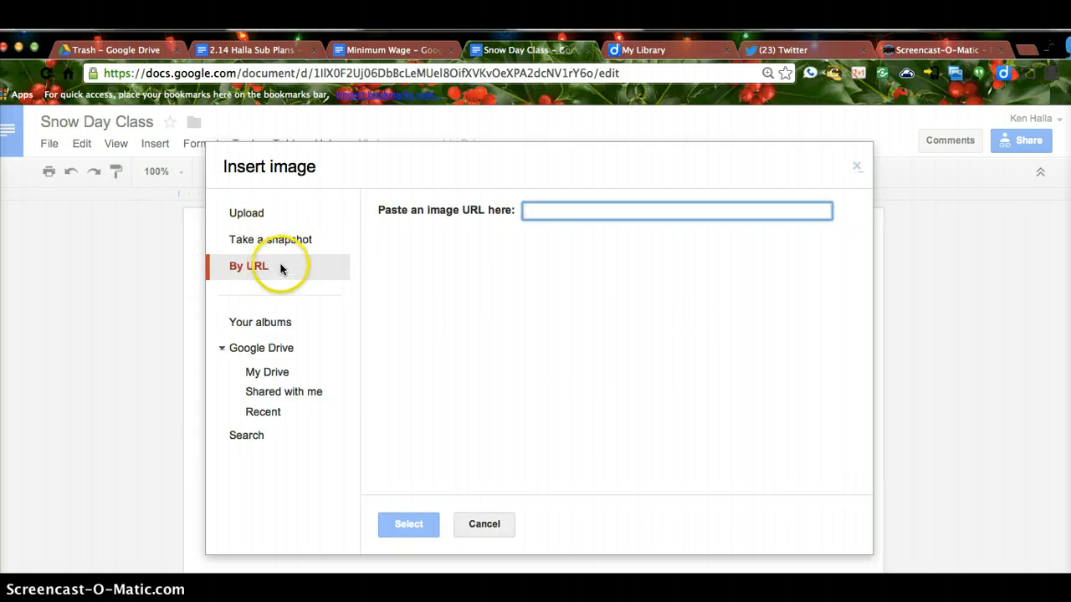
click(545, 213)
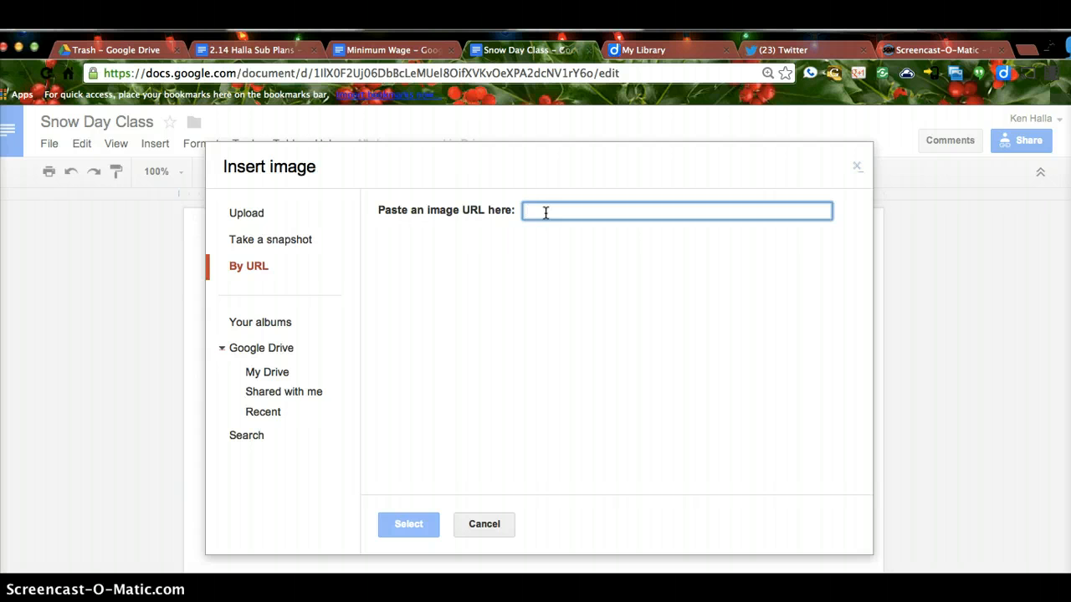
click(532, 212)
right_click(532, 211)
click(574, 290)
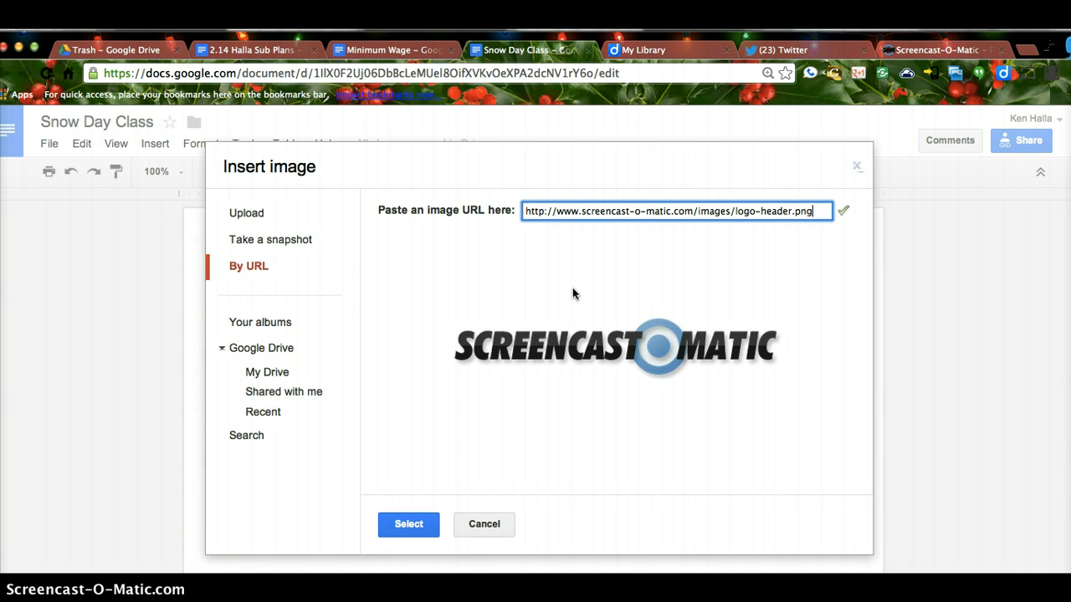
click(409, 523)
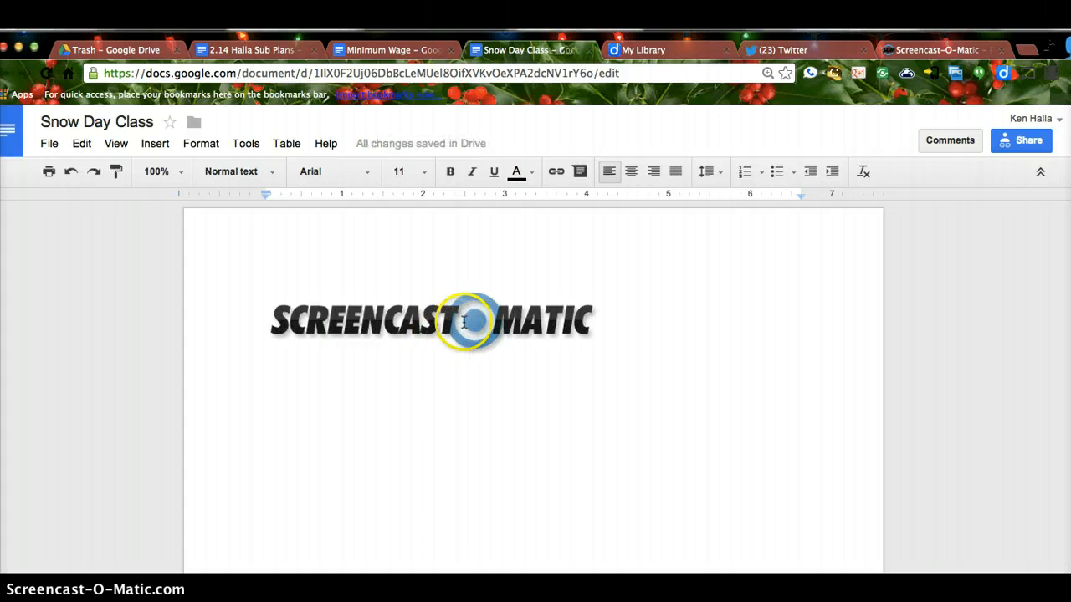
click(464, 322)
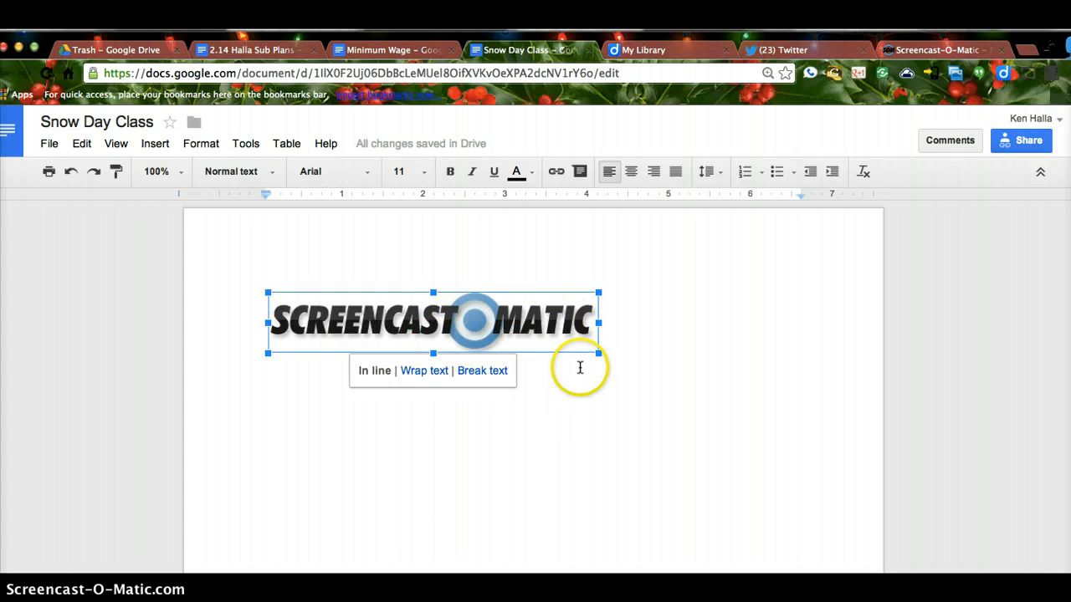
Step: Enlarge the logo slightly and center it on the page
drag(599, 354, 625, 334)
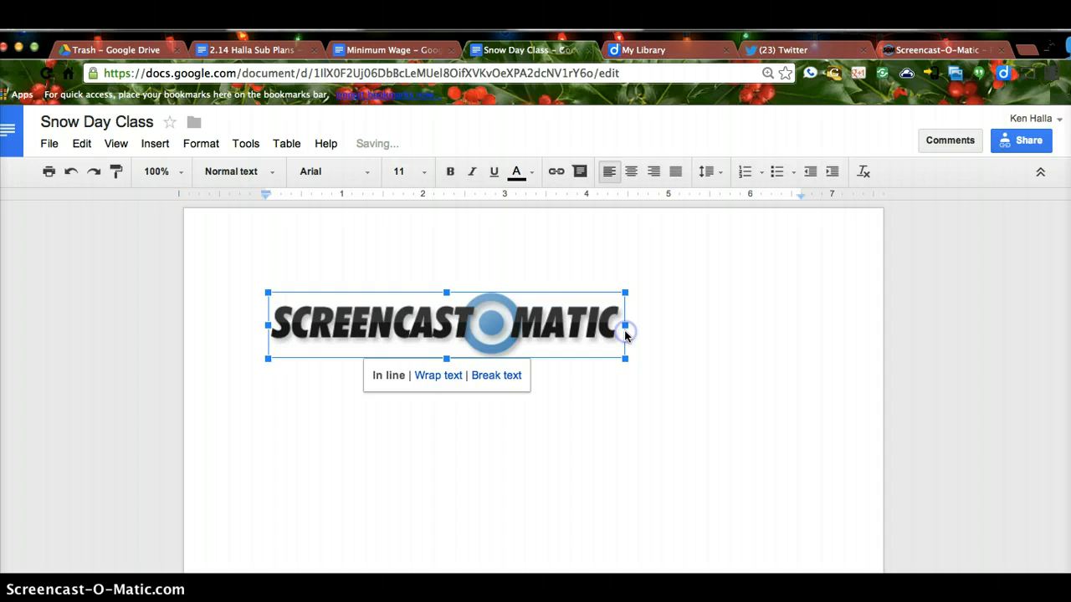
click(631, 174)
click(609, 173)
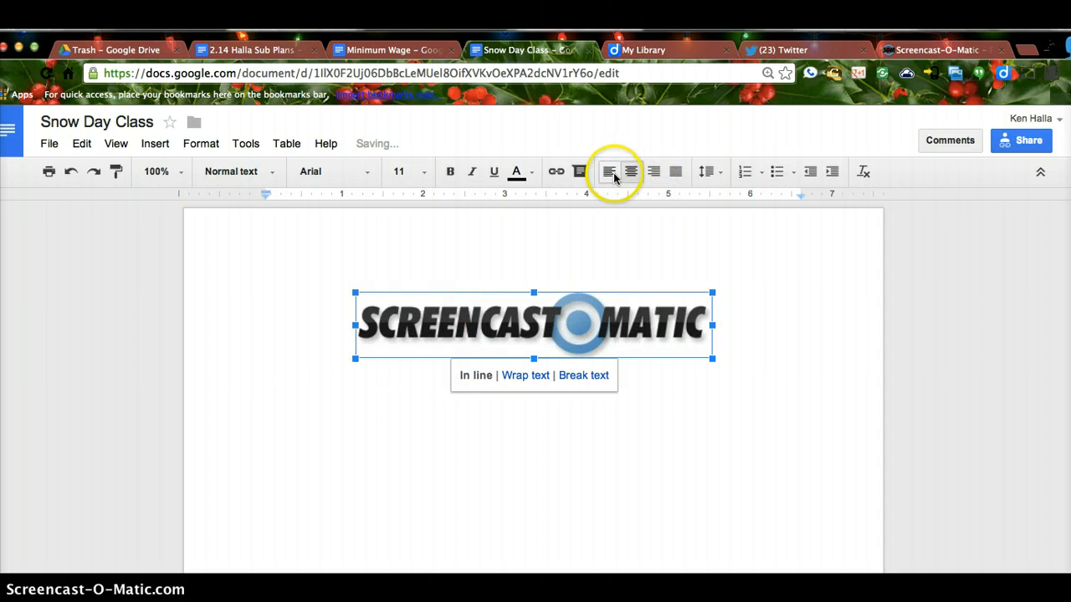
click(653, 174)
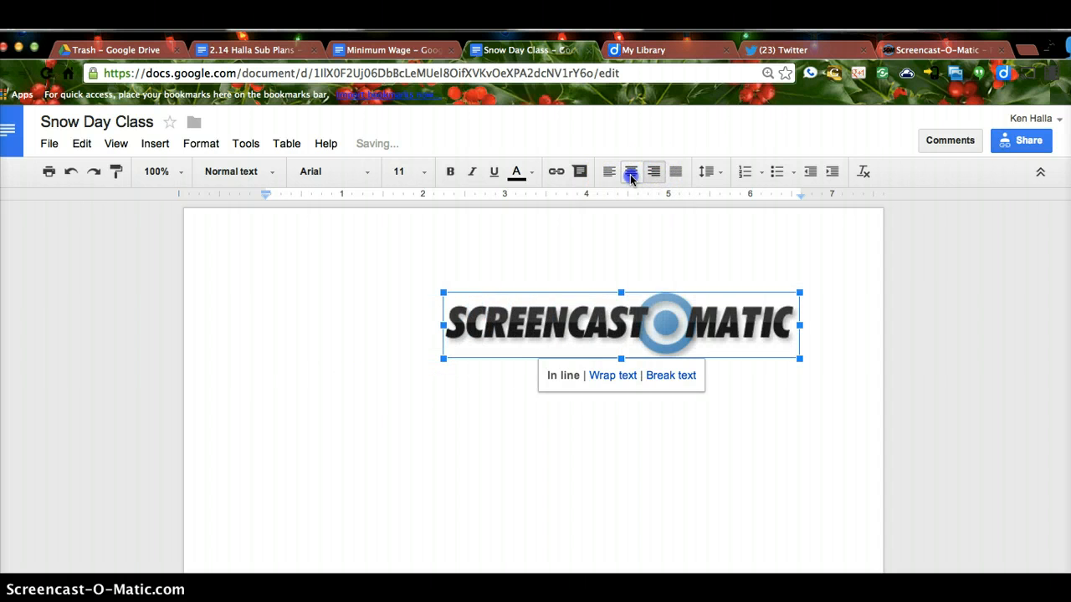
click(631, 173)
Step: Add a justified new line below the logo and make it a numbered list
click(727, 327)
key(Return)
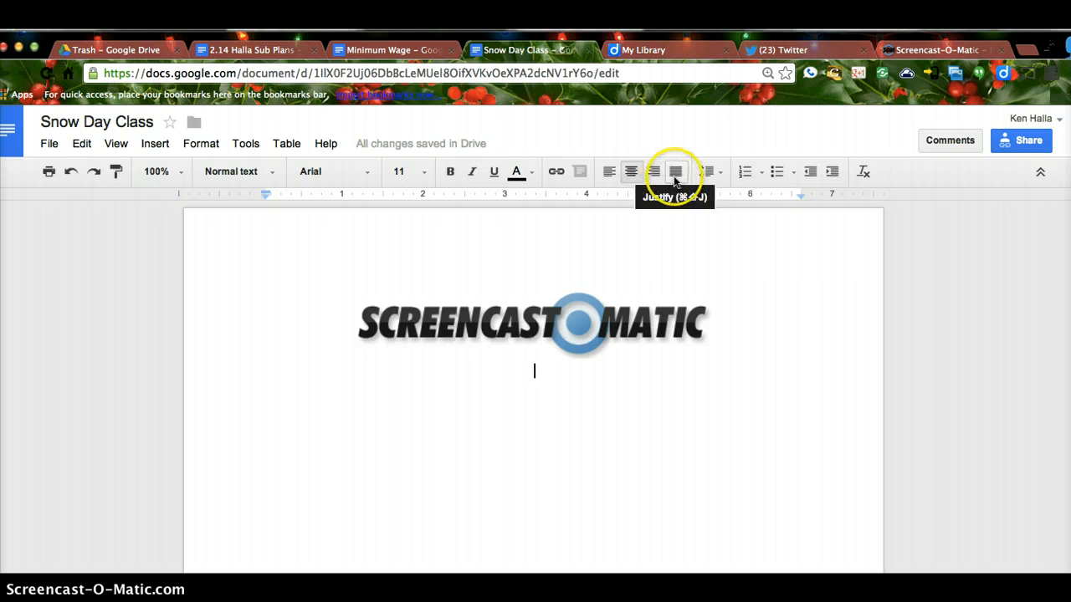
click(675, 174)
click(681, 445)
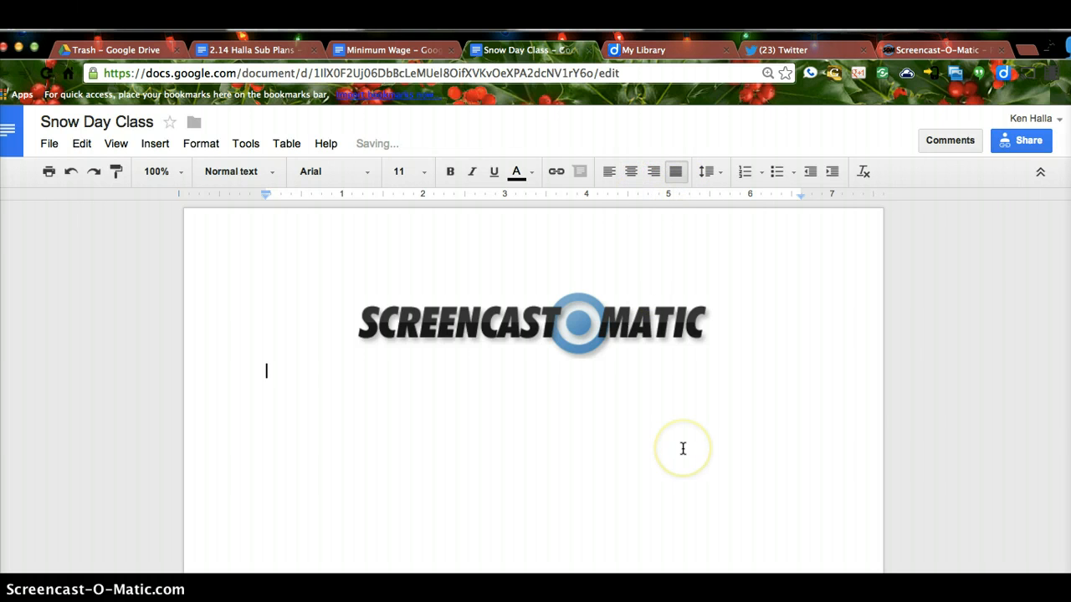
click(745, 174)
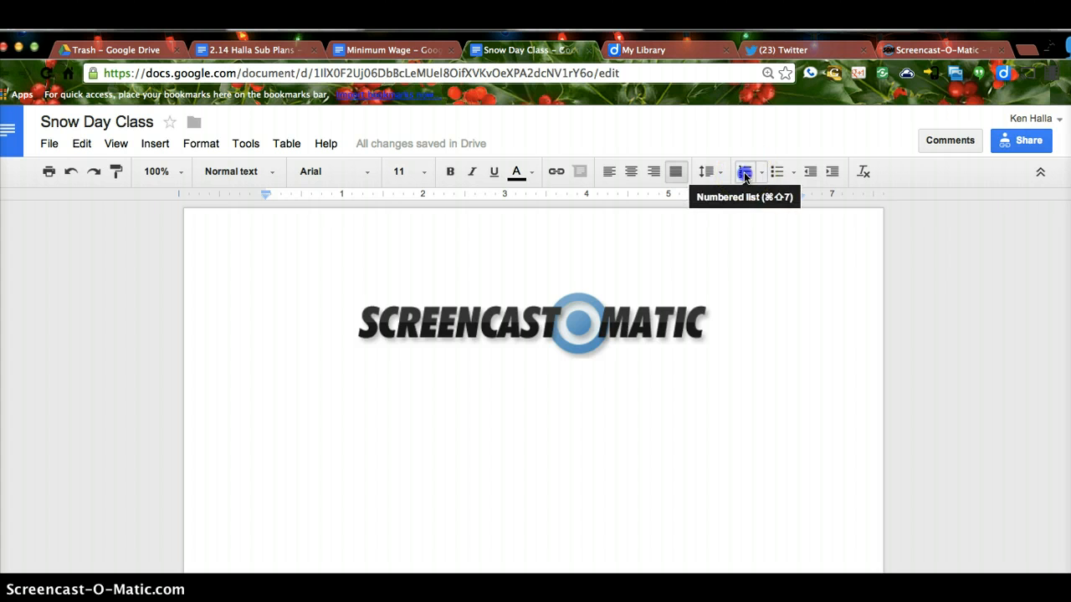
Step: Type a nested numbered list — rere, df, ddf, d — indenting each level, then outdent to the top
text(rere)
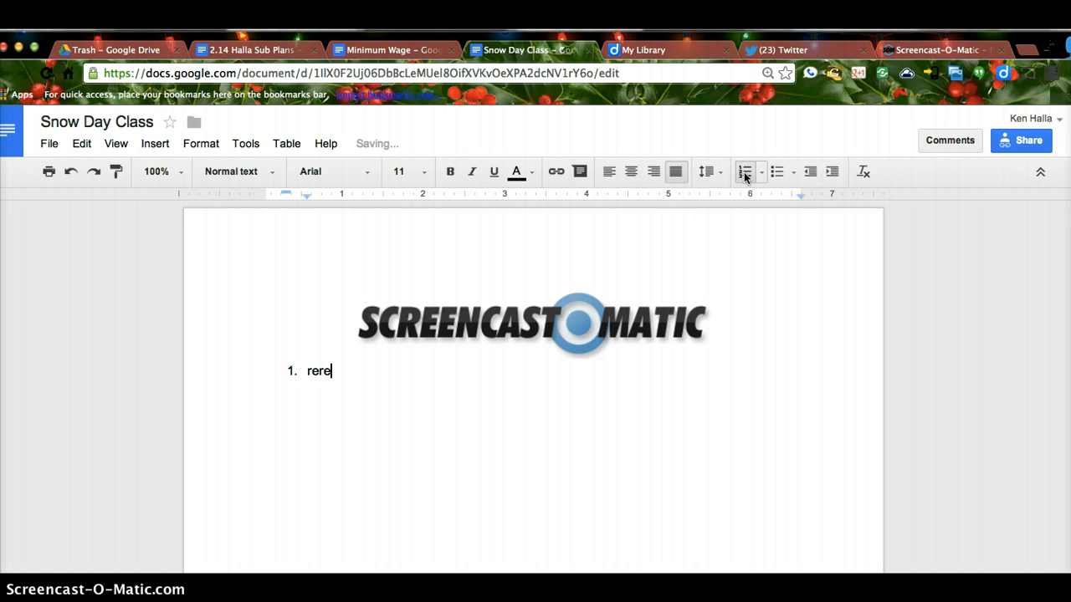
key(Return)
key(Tab)
text(df)
key(Return)
key(Tab)
text(ddf)
key(Return)
key(Tab)
text(d)
key(Return)
key(shift+Tab)
key(shift+Tab)
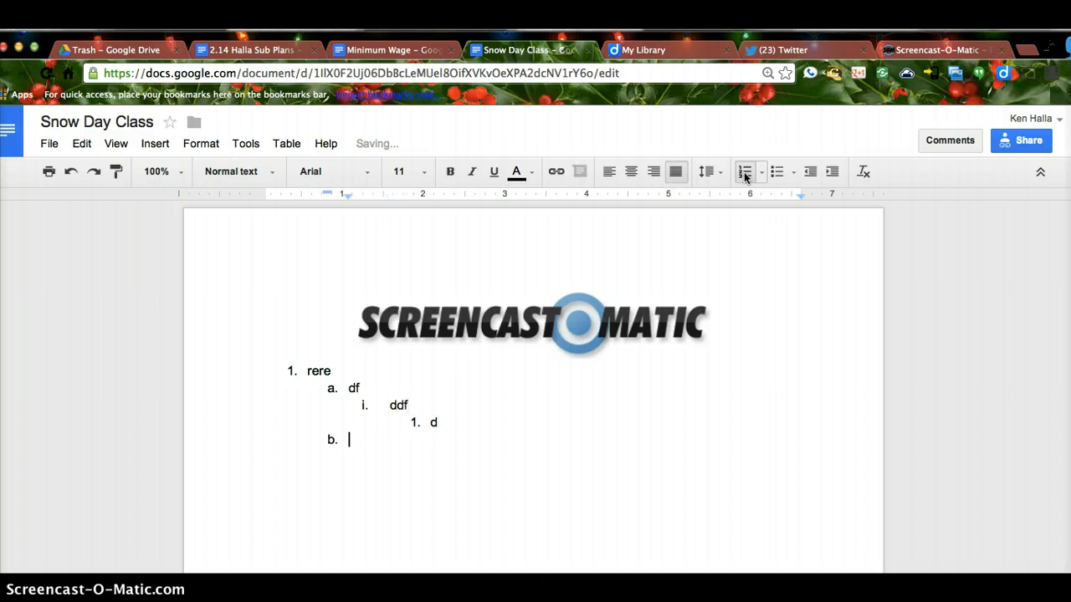
key(shift+Tab)
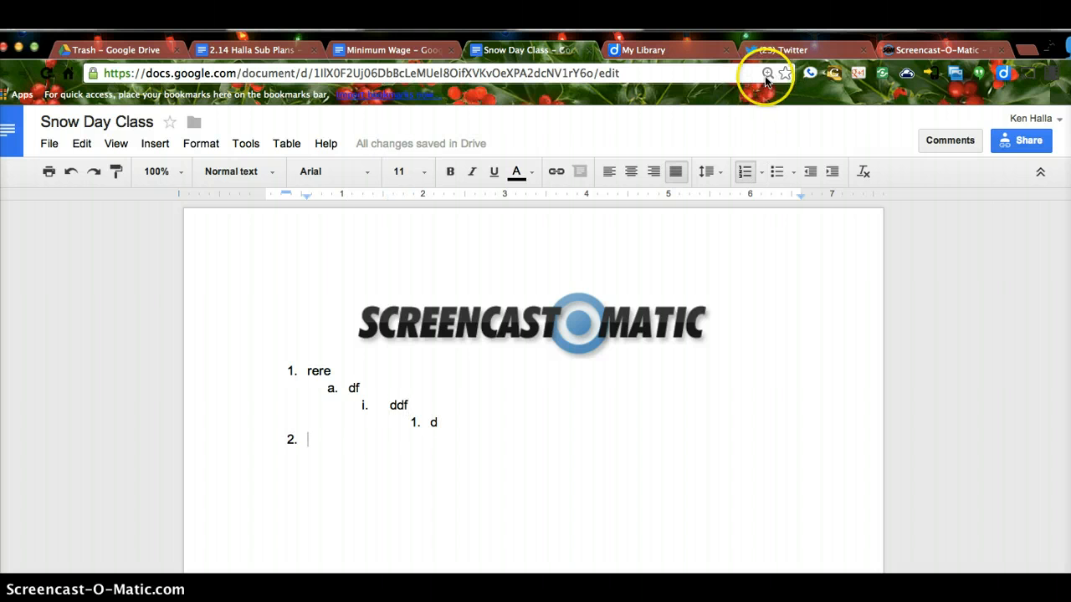
Step: Add bulleted item efdf with sub-items sc and q, bullet the deeper levels, then select the list
click(777, 172)
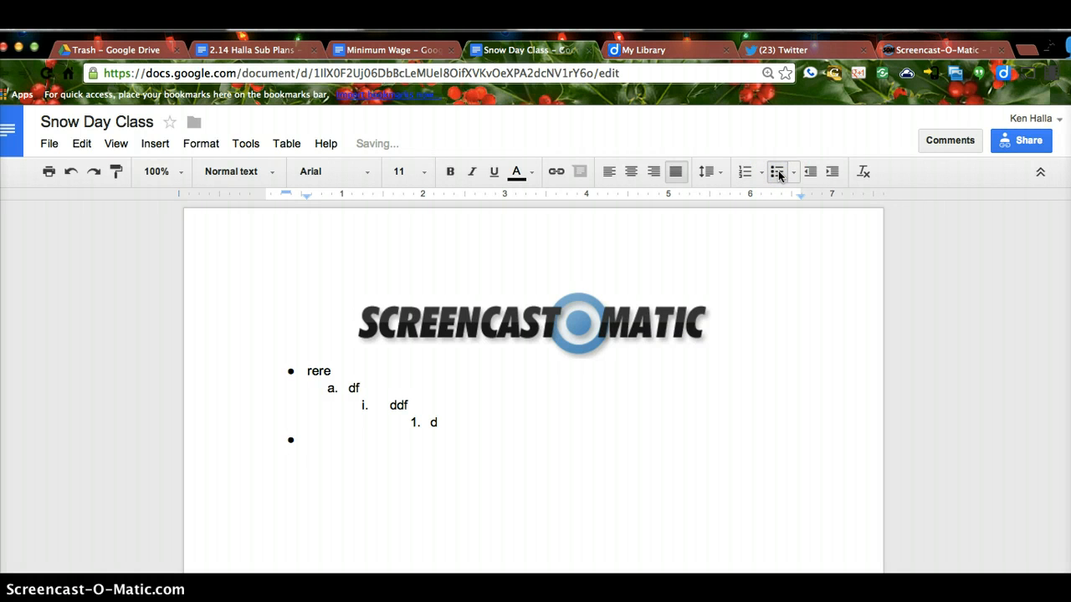
text(efdf)
key(Return)
key(Tab)
text(sc)
key(Return)
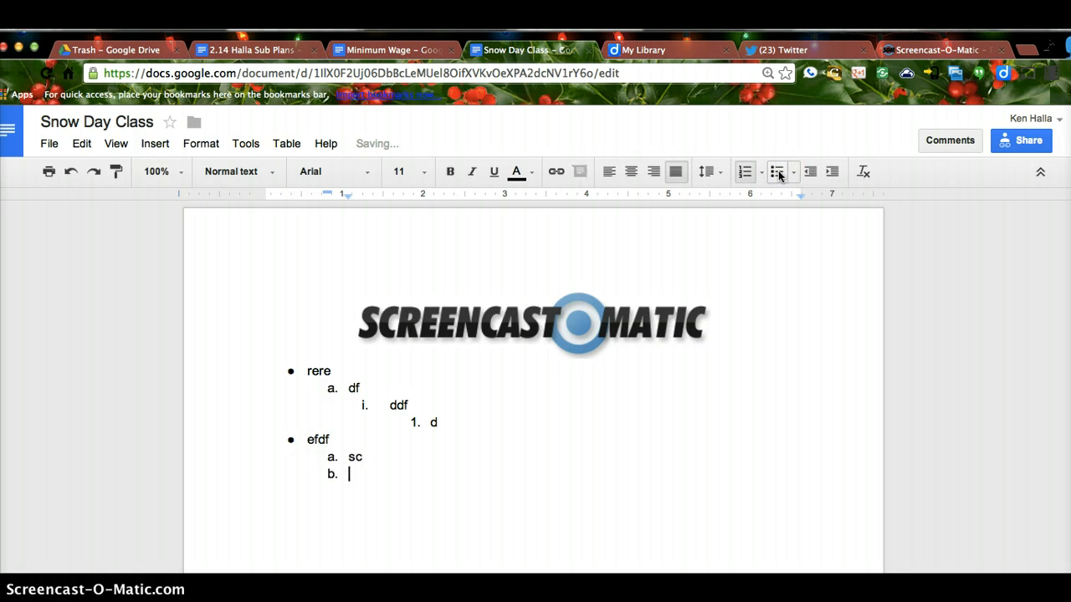
key(Tab)
text(q)
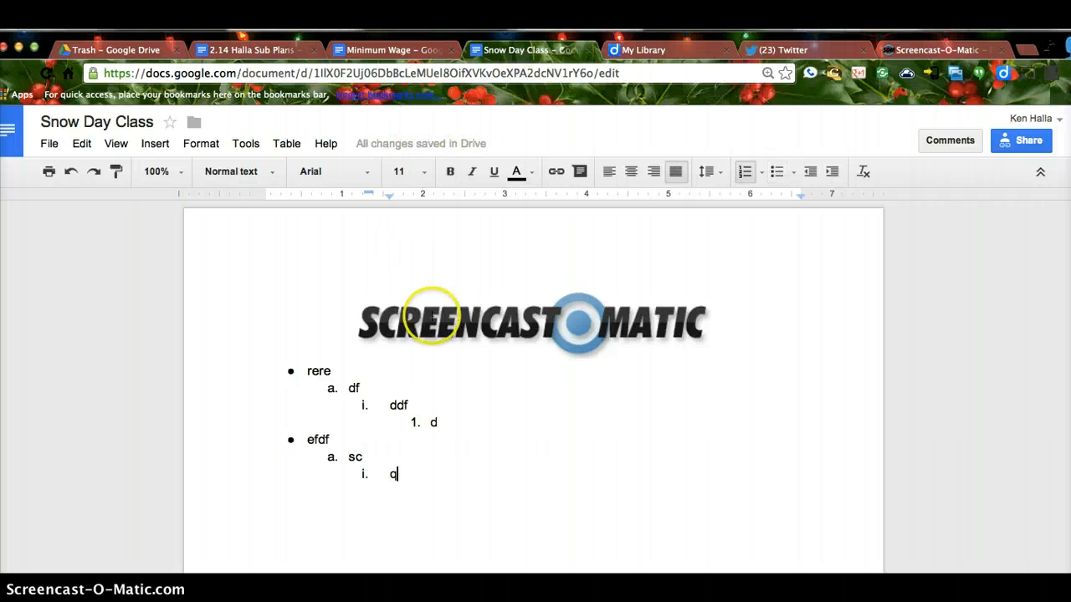
click(773, 171)
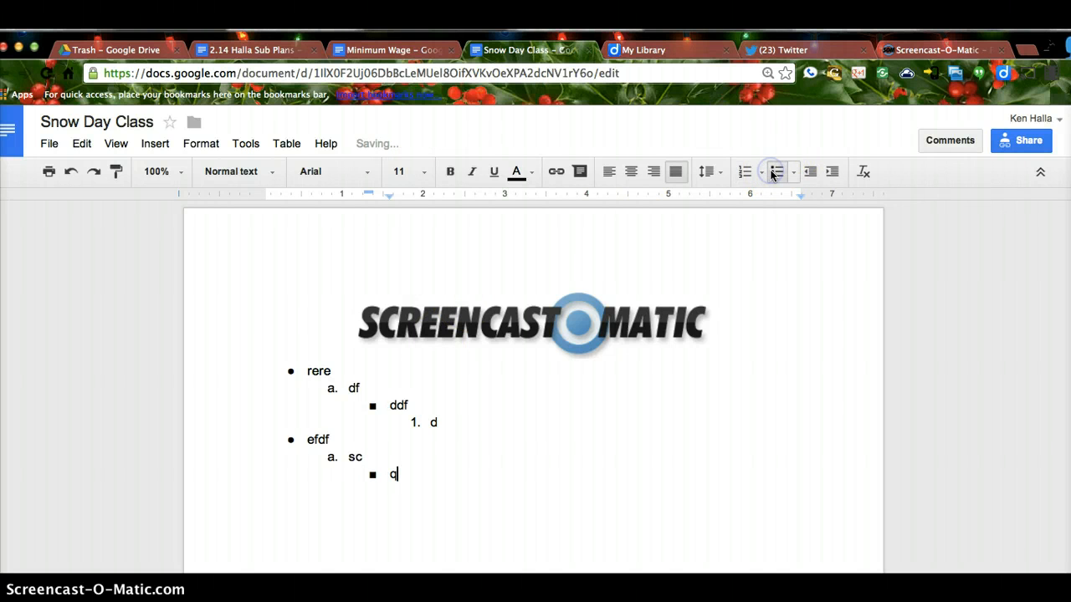
key(Return)
key(Tab)
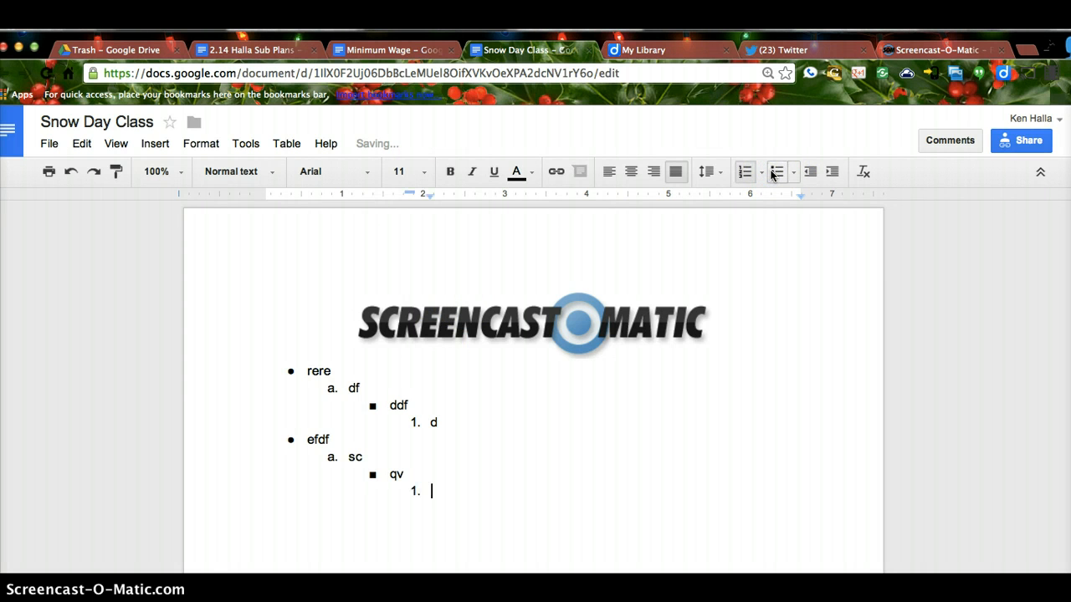
click(774, 171)
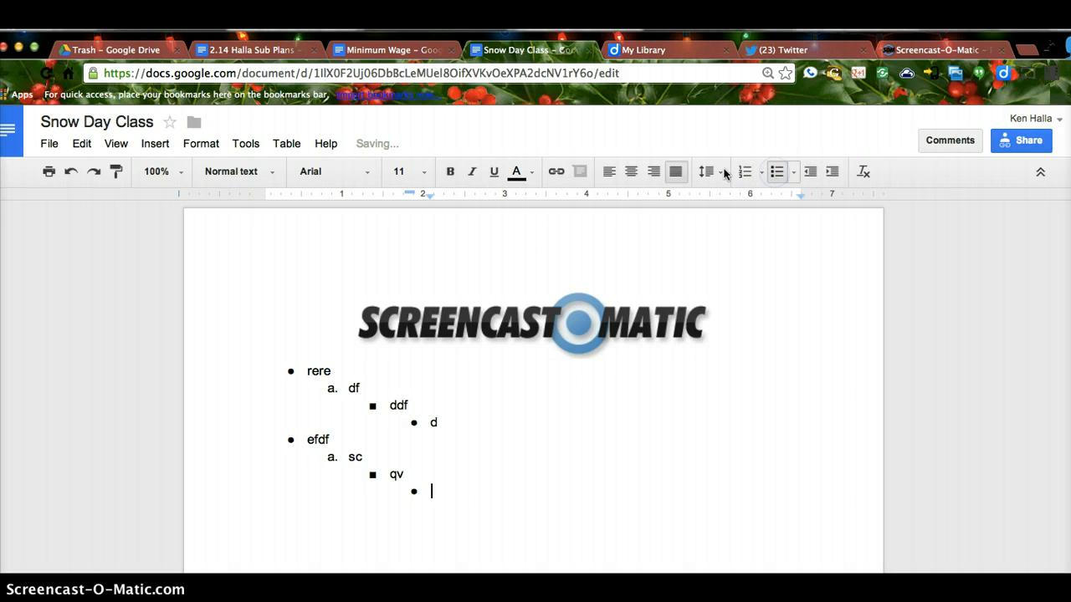
click(407, 496)
drag(407, 496, 297, 371)
Step: Replace the list with 'Here is the link to the s' and copy the Screencast-O-Matic site address
key(BackSpace)
key(BackSpace)
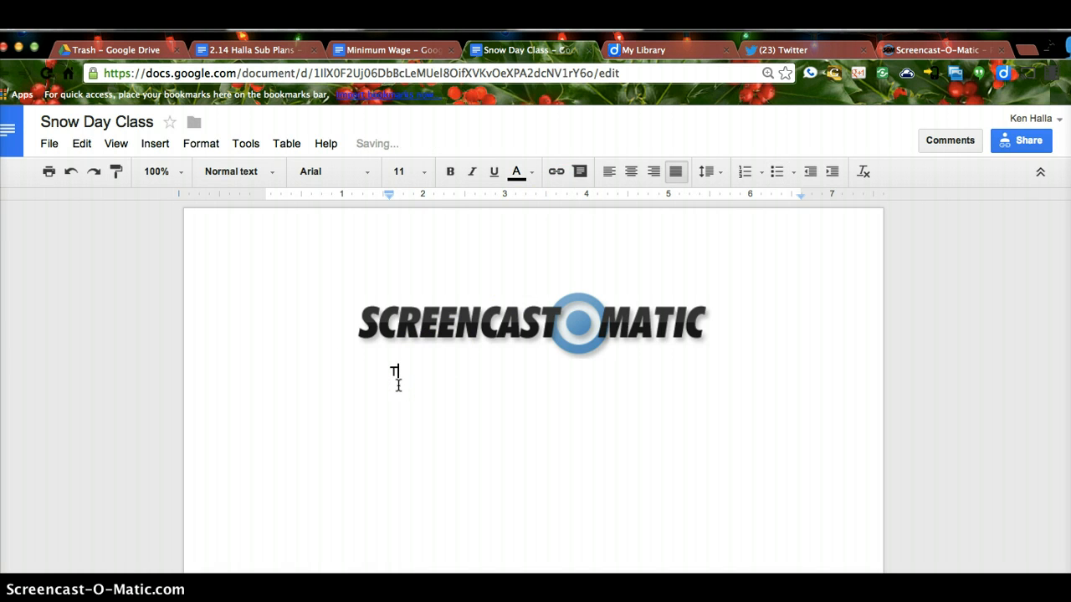
text(Here is the link to the site.)
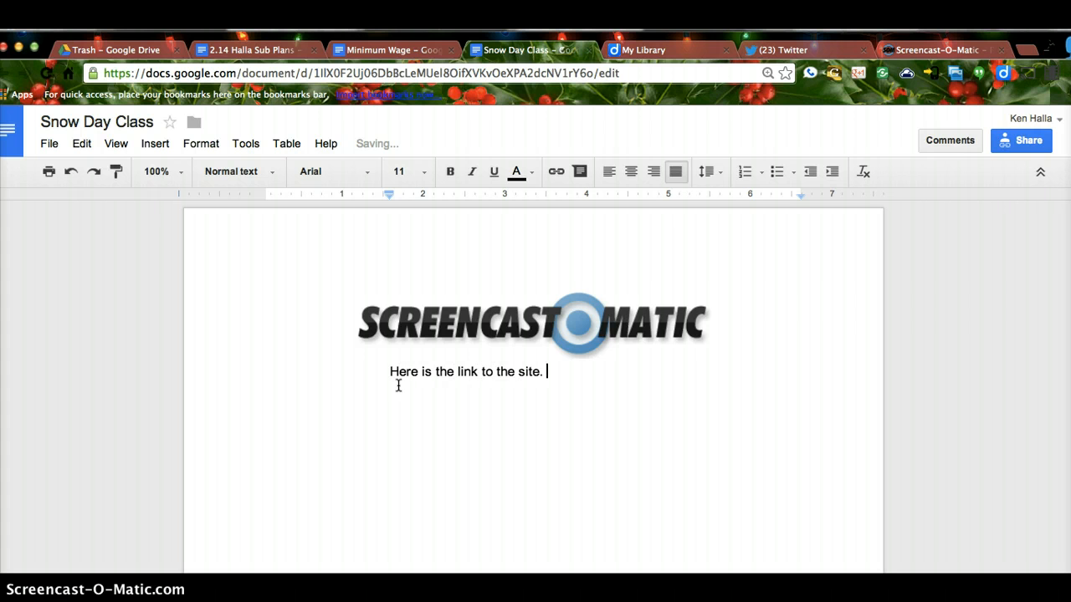
click(924, 47)
click(222, 72)
key(super+c)
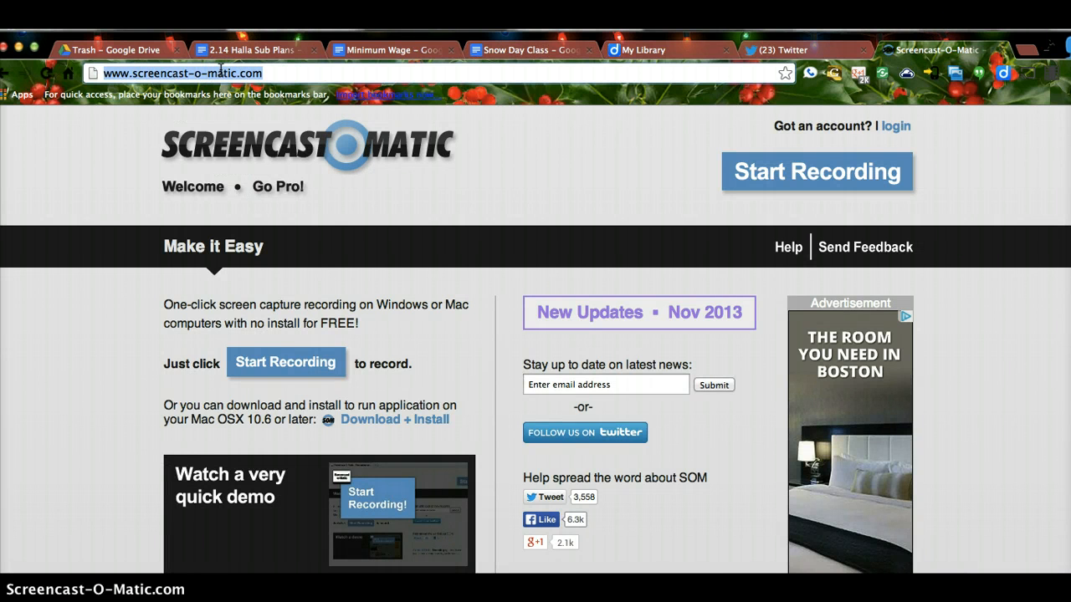
click(512, 49)
Step: Link the word 'Here' to the Screencast-O-Matic website address
drag(421, 374, 396, 373)
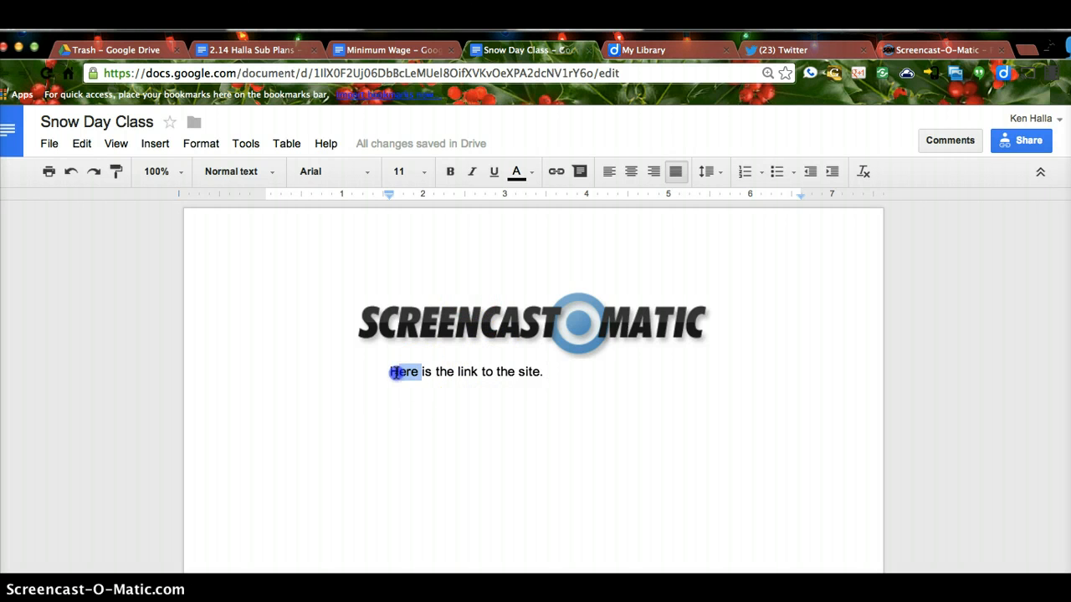
click(556, 173)
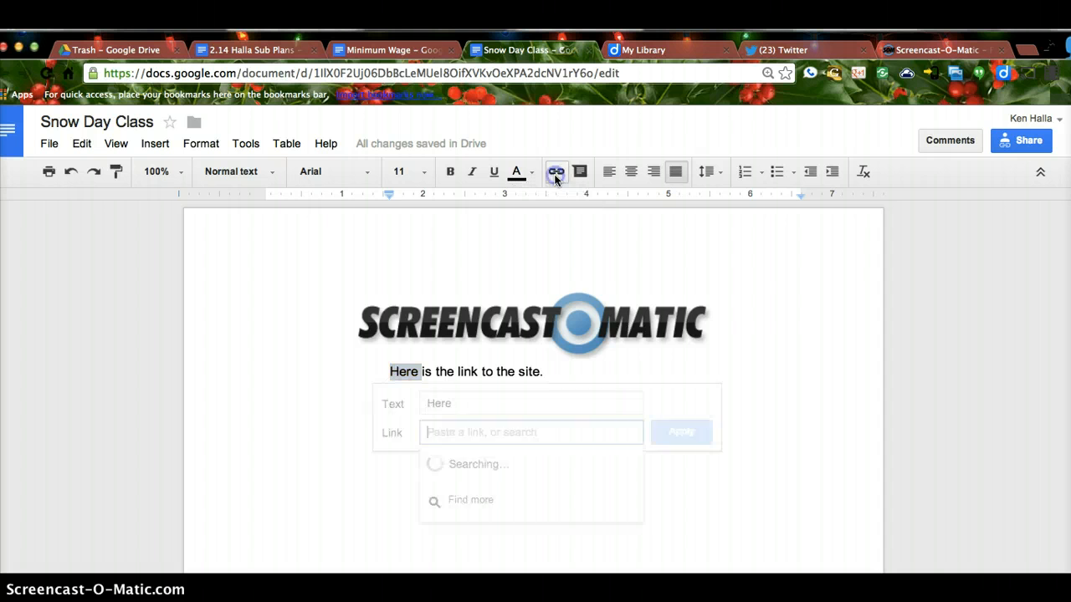
key(super+v)
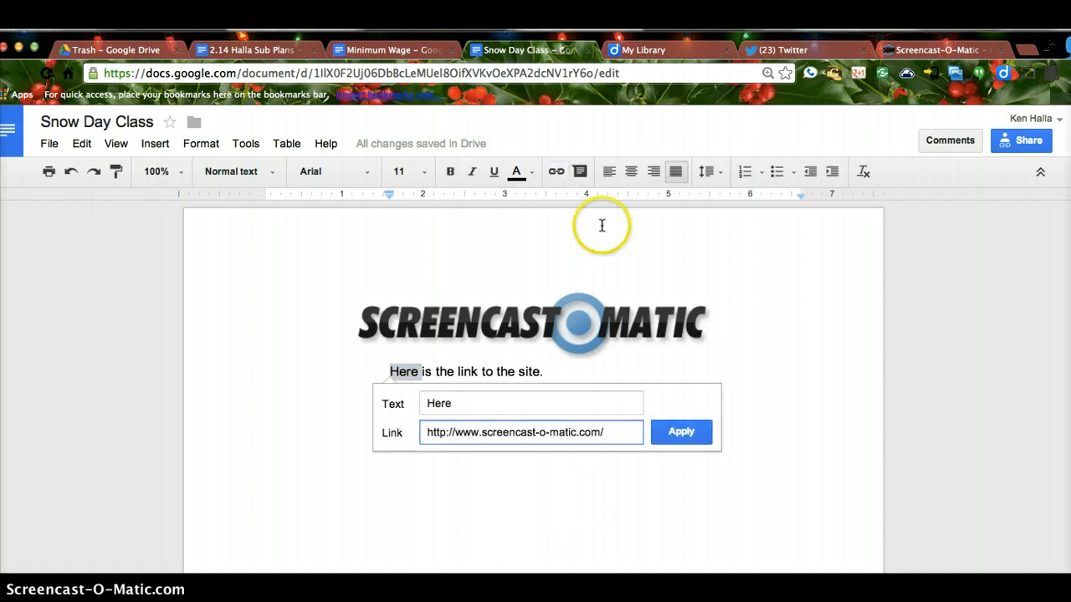
click(678, 432)
click(565, 374)
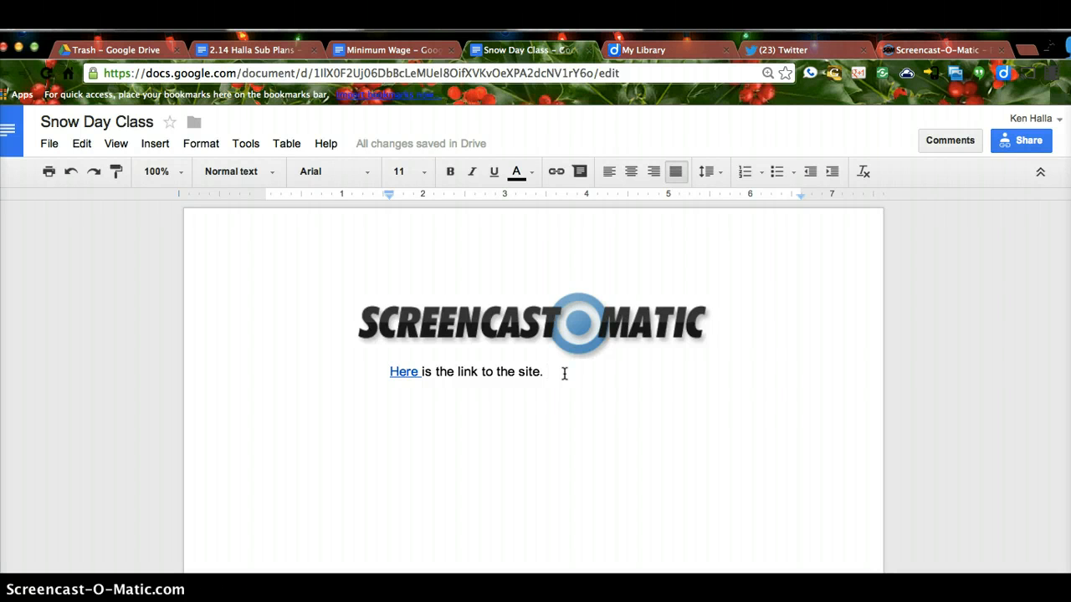
Step: Add the line 'Try to write in red.', colouring 'red' red and making 'Try' bold
click(545, 372)
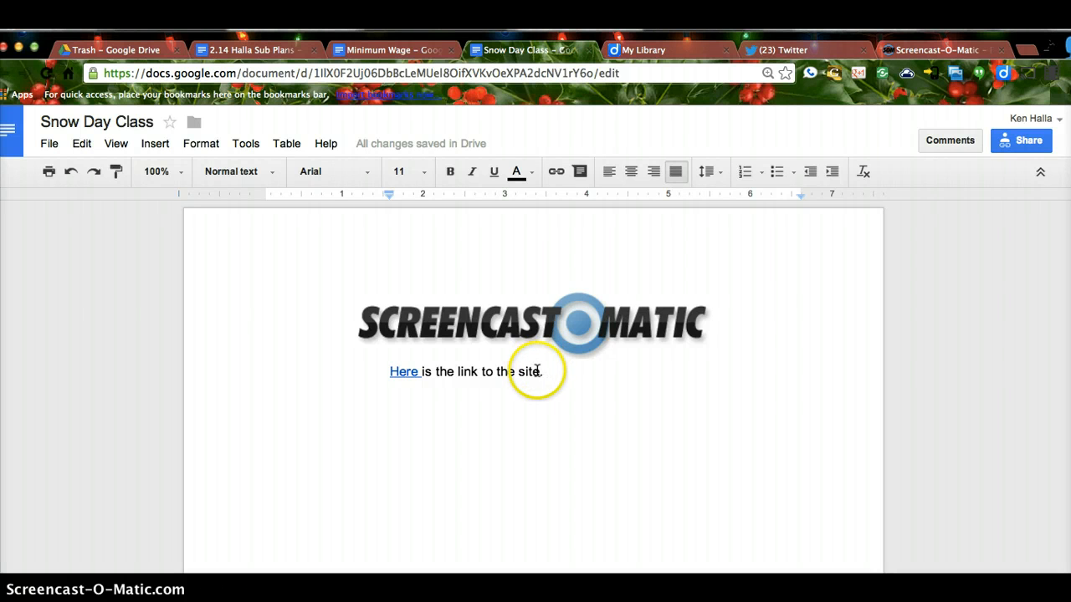
key(Return)
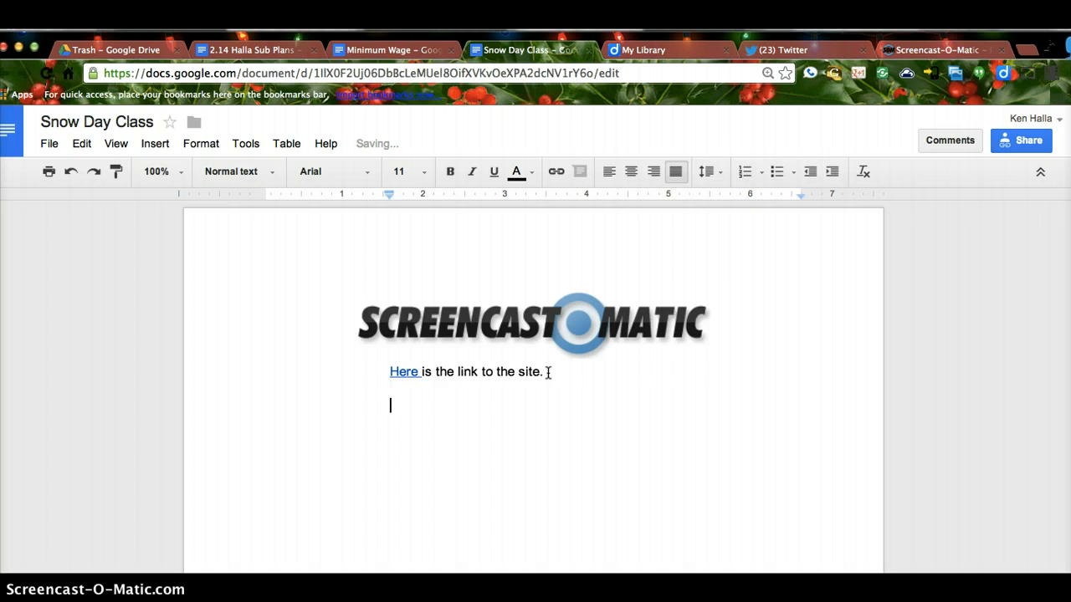
text(Try to write in red.)
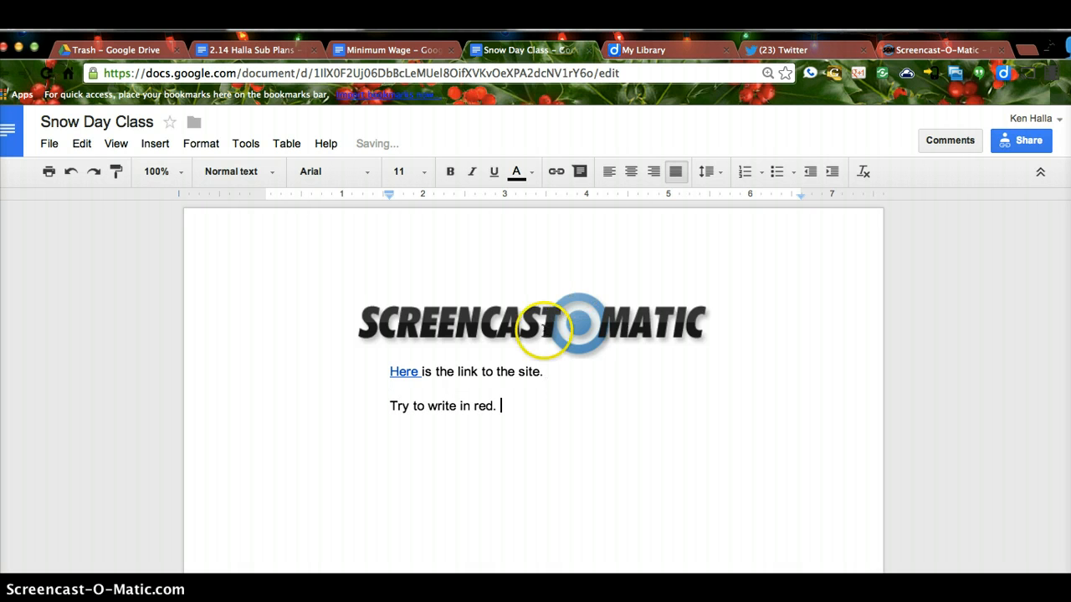
drag(494, 407, 478, 407)
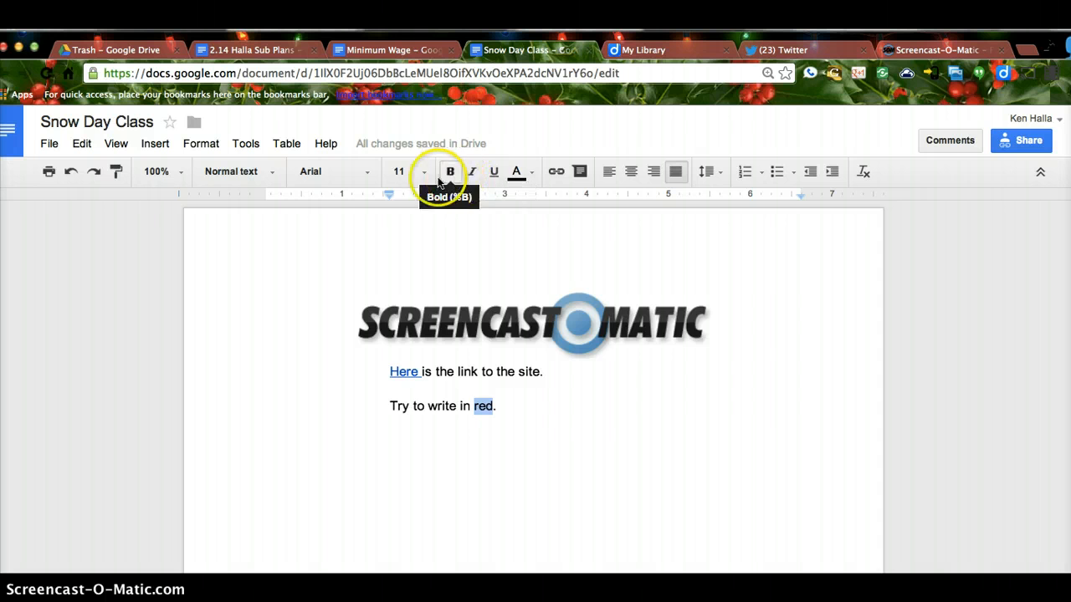
click(518, 173)
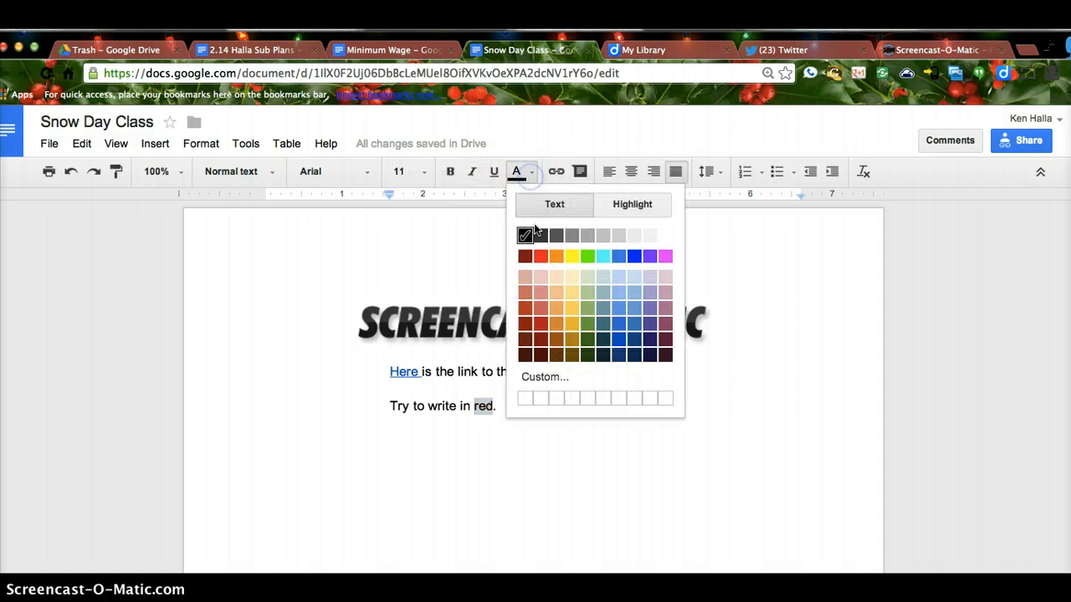
click(539, 257)
click(507, 401)
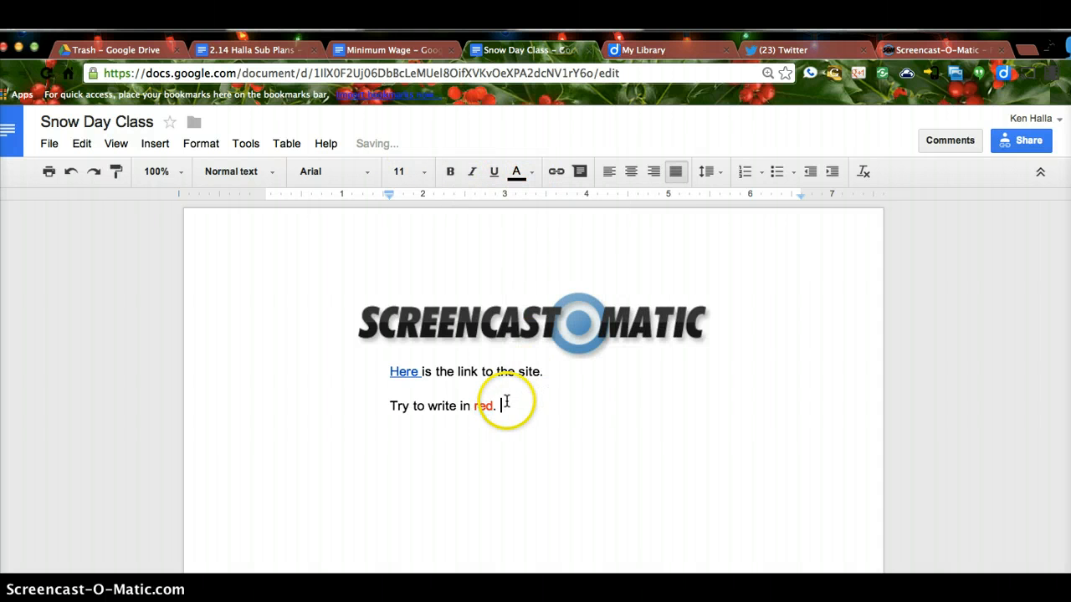
click(397, 424)
drag(410, 406, 390, 406)
click(450, 172)
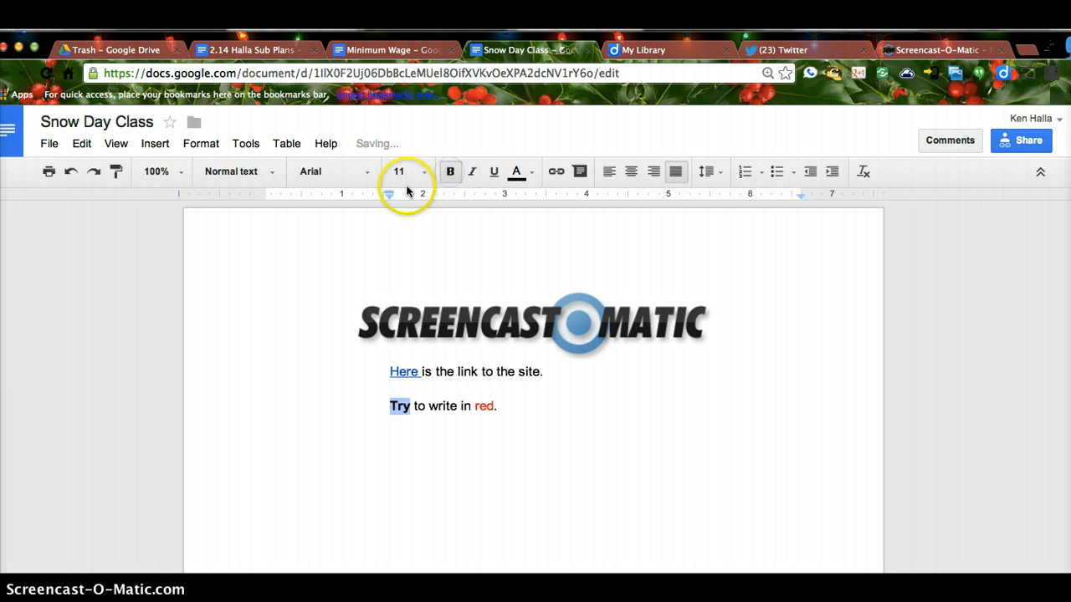
Step: Set both lines to Times New Roman at size 12
drag(500, 408, 383, 370)
click(425, 172)
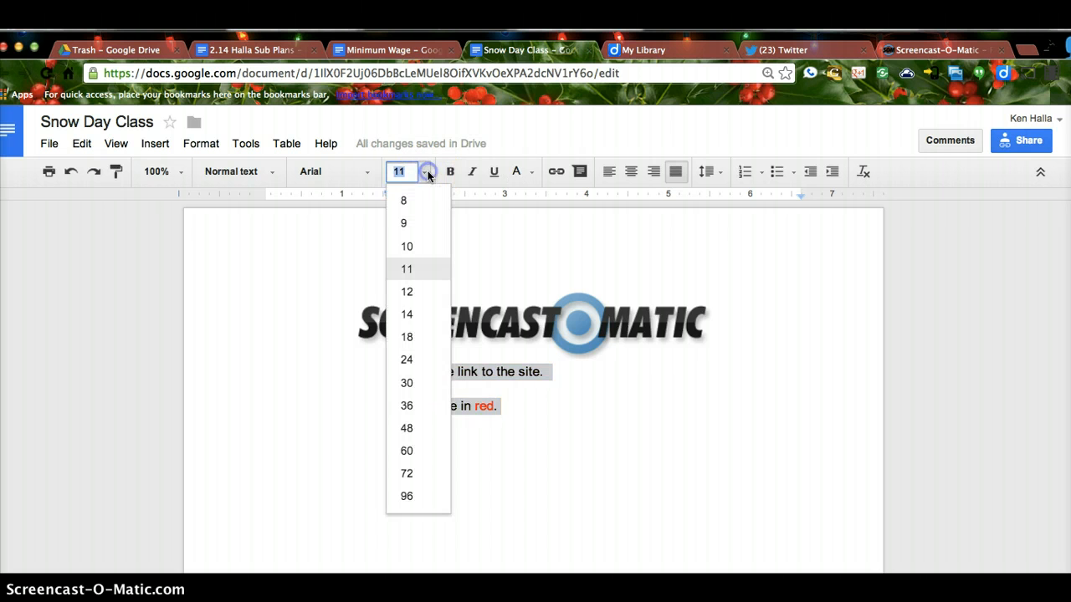
click(415, 299)
click(368, 171)
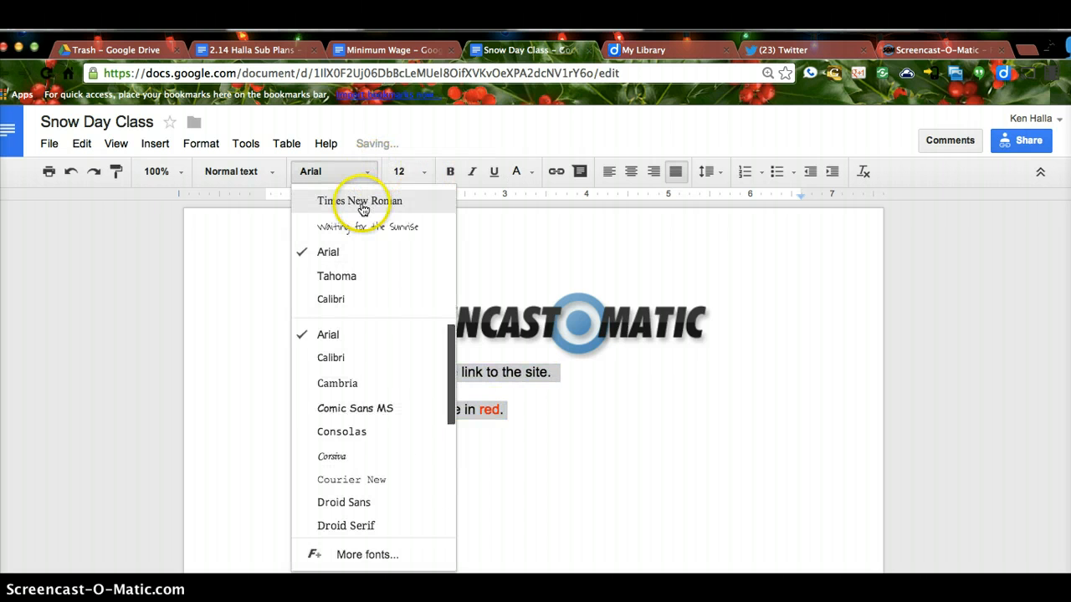
click(360, 201)
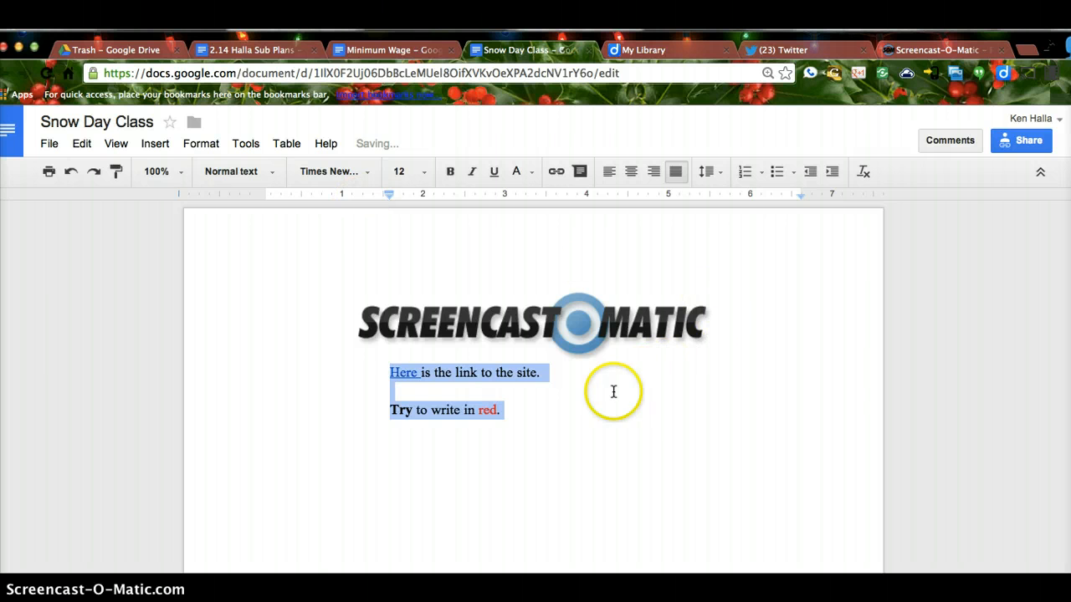
click(540, 410)
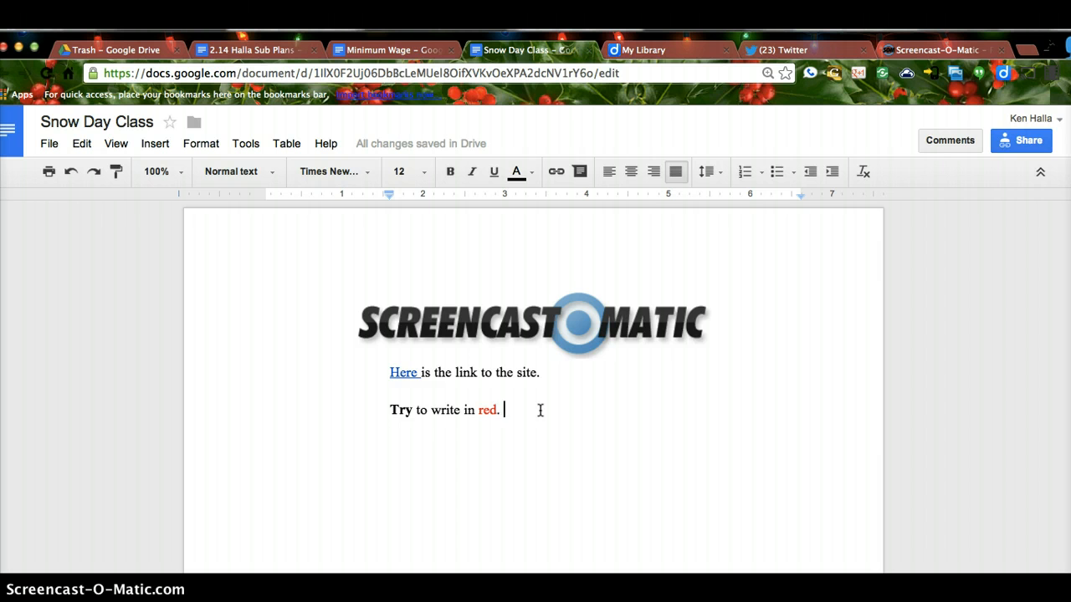
key(Return)
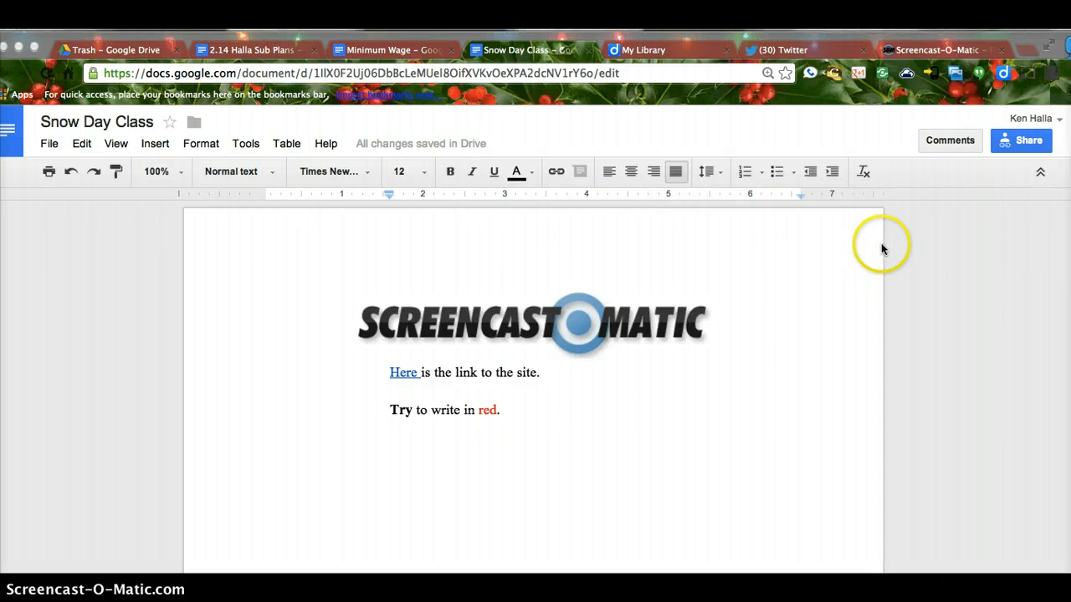
Step: Open Snow Day Class's sharing settings and narrow the Chrome window to reveal the desktop
click(1022, 142)
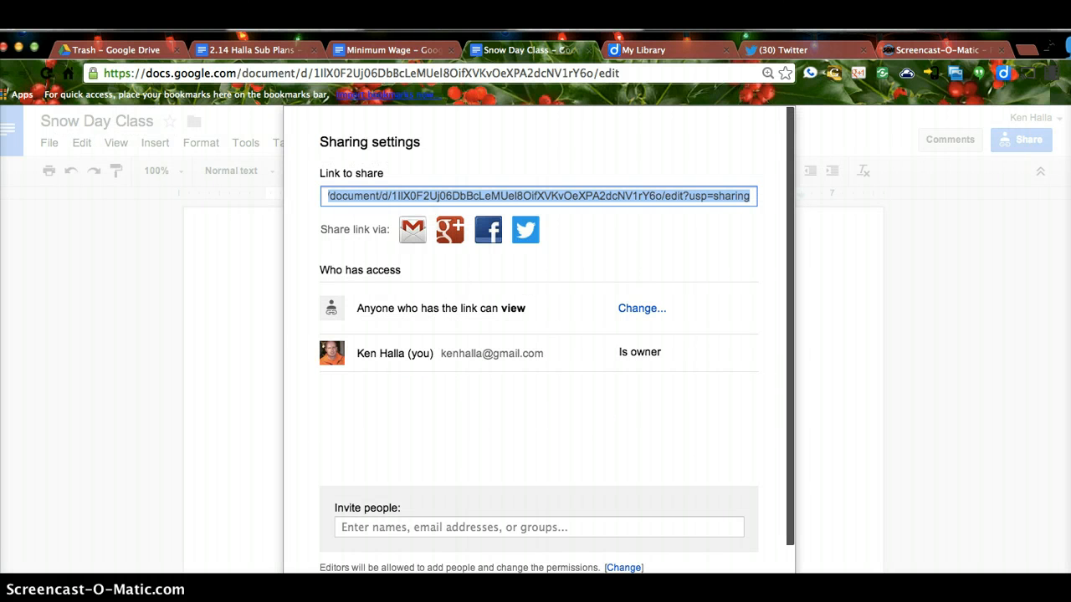
drag(1069, 150, 470, 180)
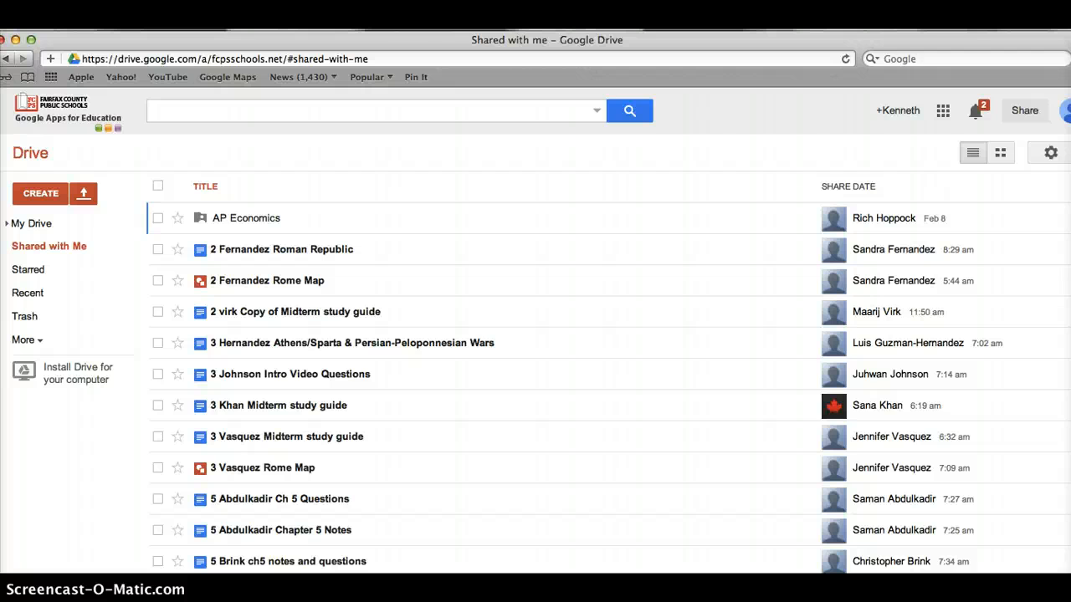
Step: Narrow the Drive window to the right so the Invite people field shows beside it
drag(1070, 189, 729, 189)
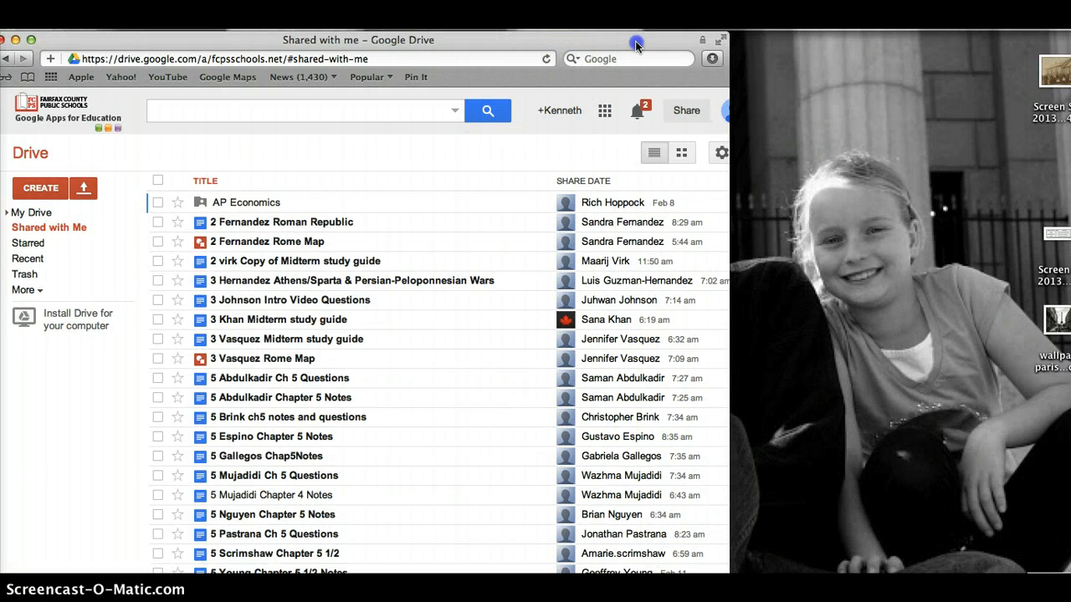
drag(636, 46, 990, 46)
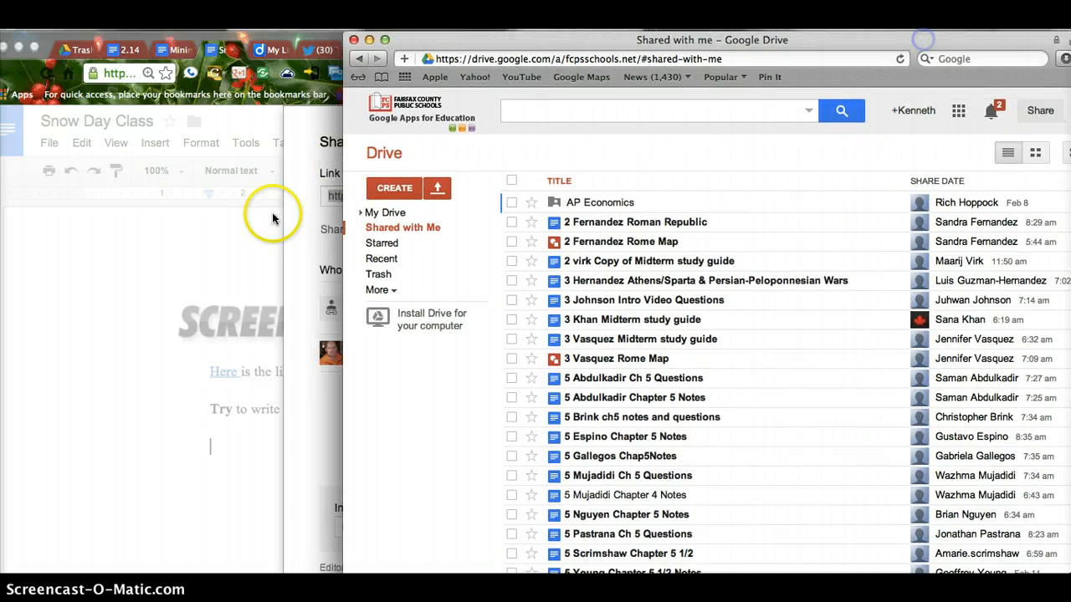
drag(344, 233, 480, 203)
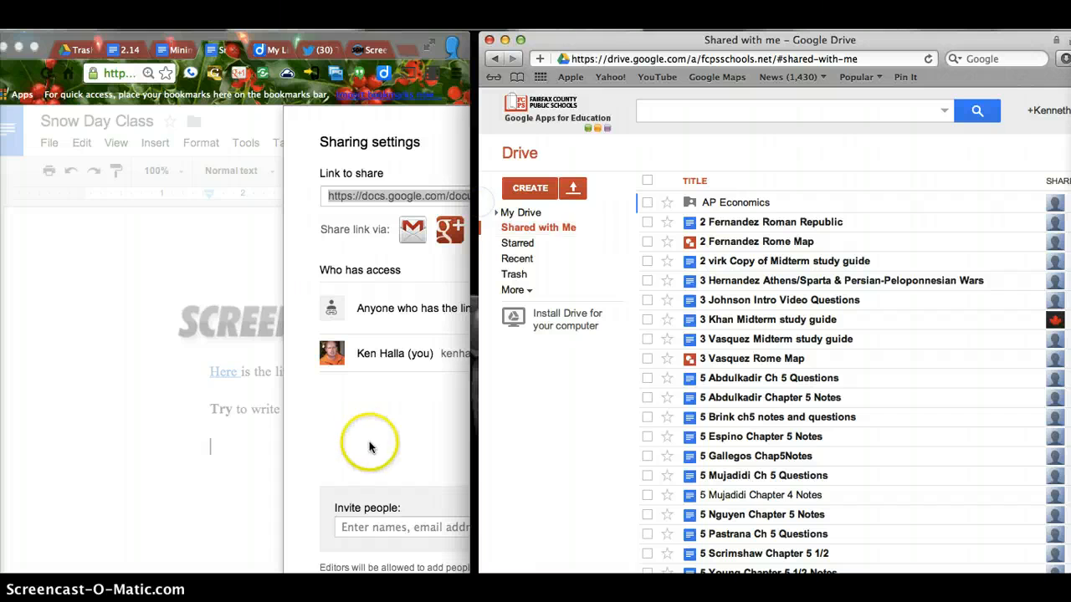
click(355, 527)
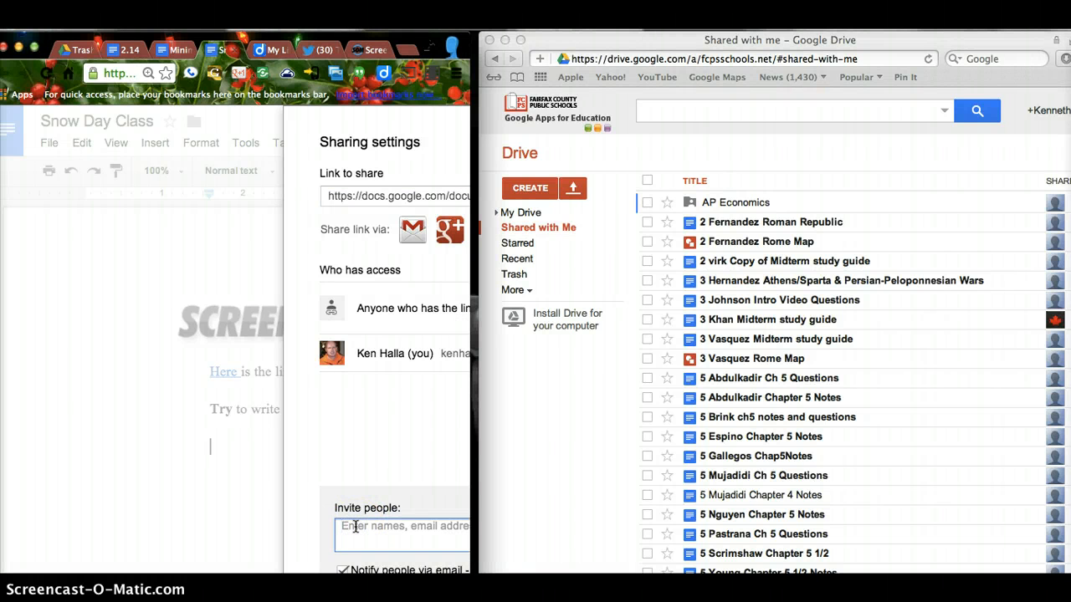
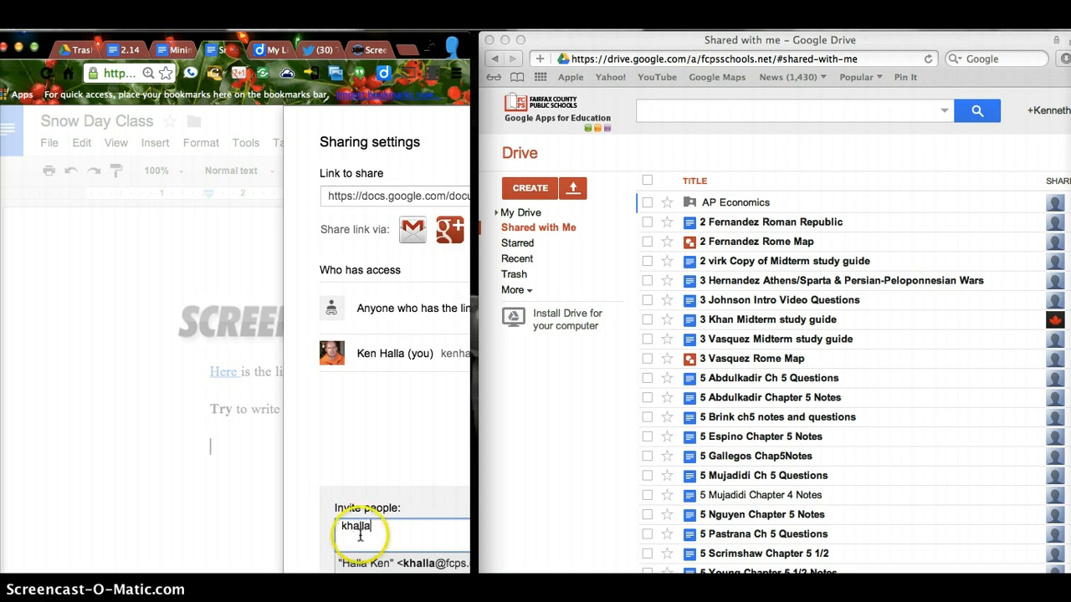
Step: Invite the second school account as an editor with email notification off, and try sharing
click(365, 565)
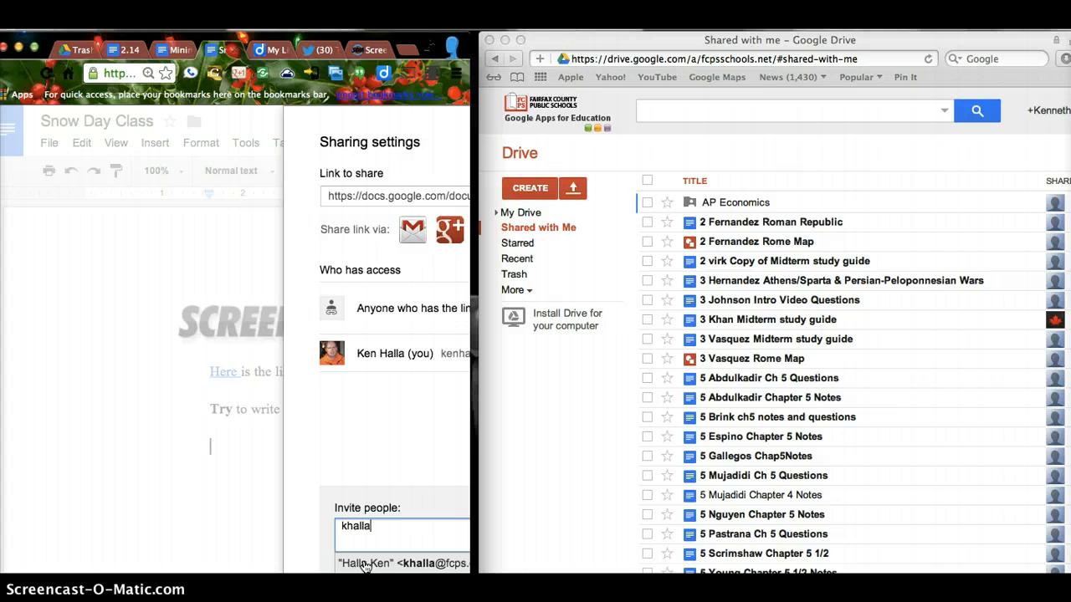
click(365, 565)
scroll(774, 513, down, 3)
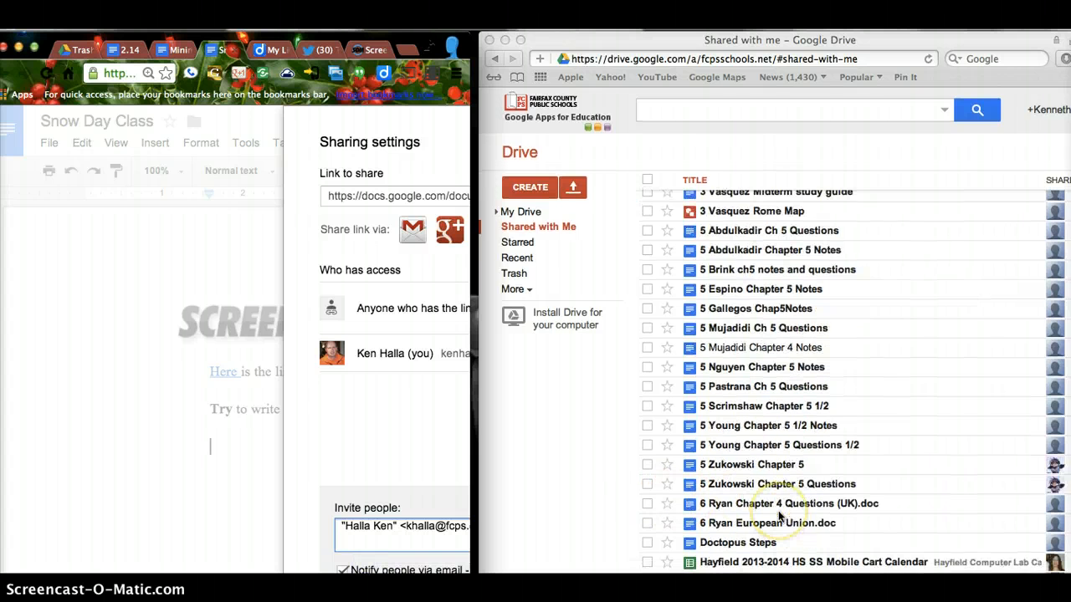
click(344, 571)
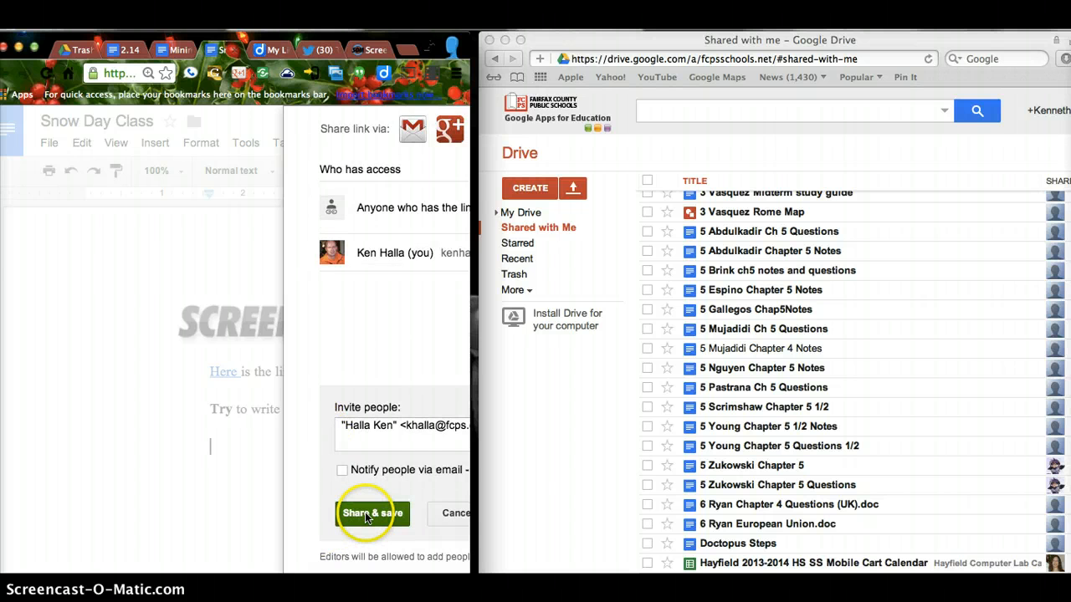
click(366, 518)
click(62, 220)
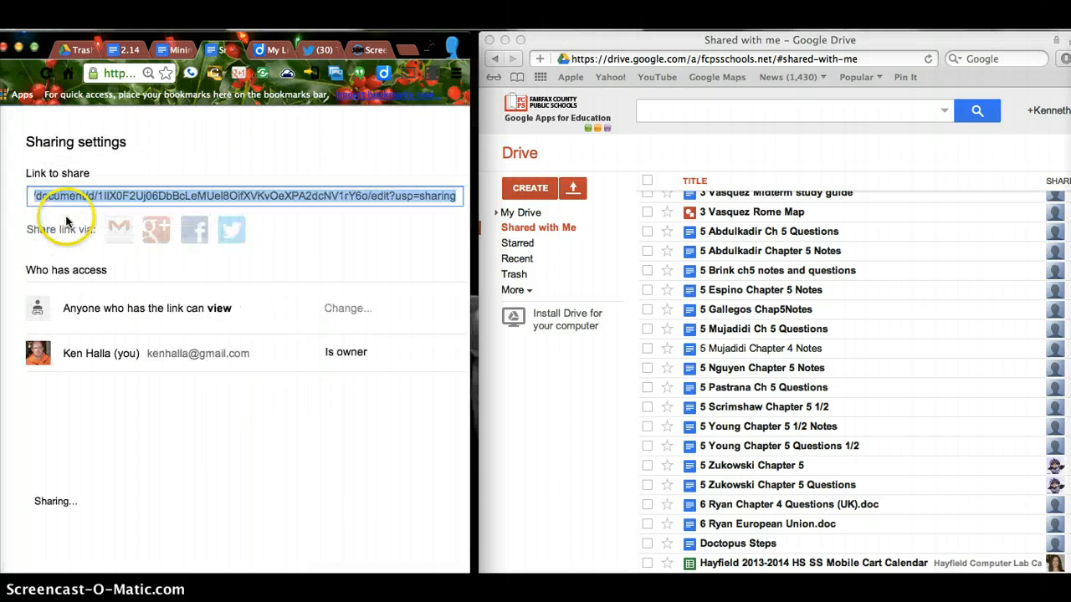
click(53, 234)
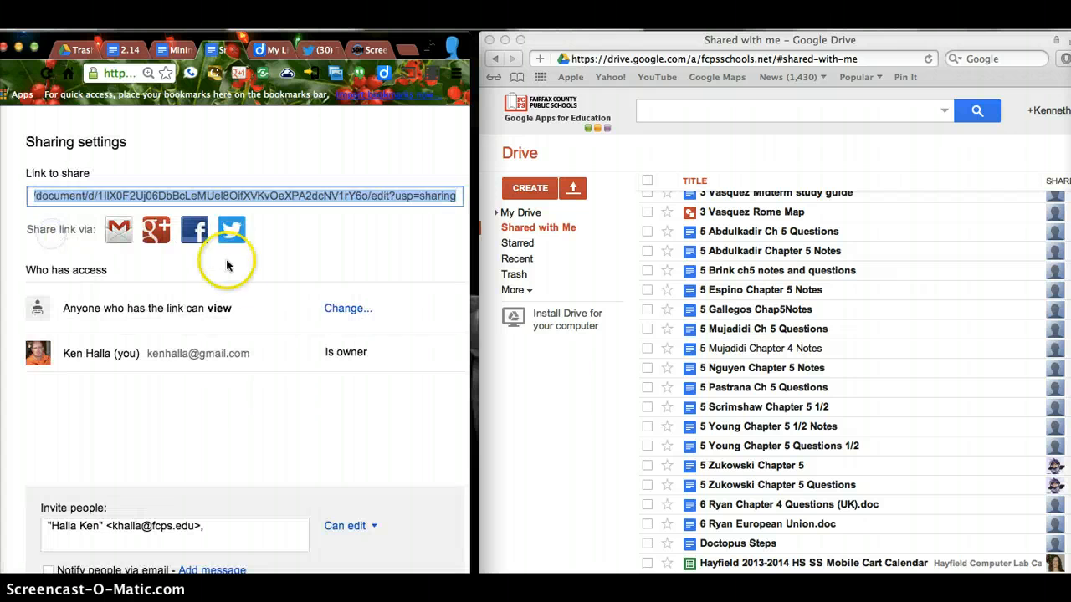
Step: Correct the invited account's address and share again without an email invitation
click(210, 524)
click(211, 524)
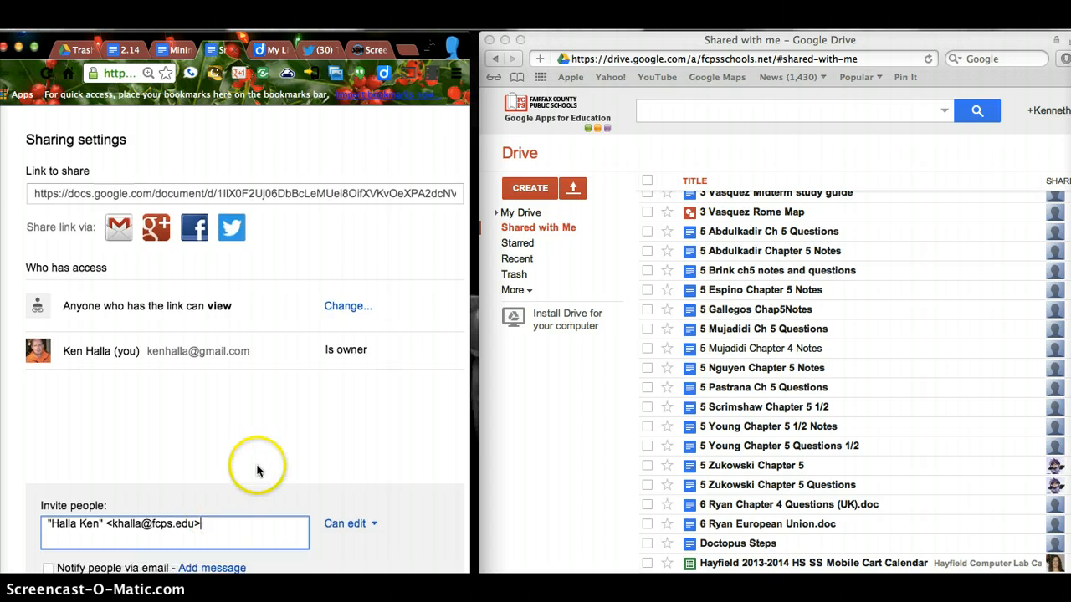
scroll(259, 466, down, 3)
click(84, 517)
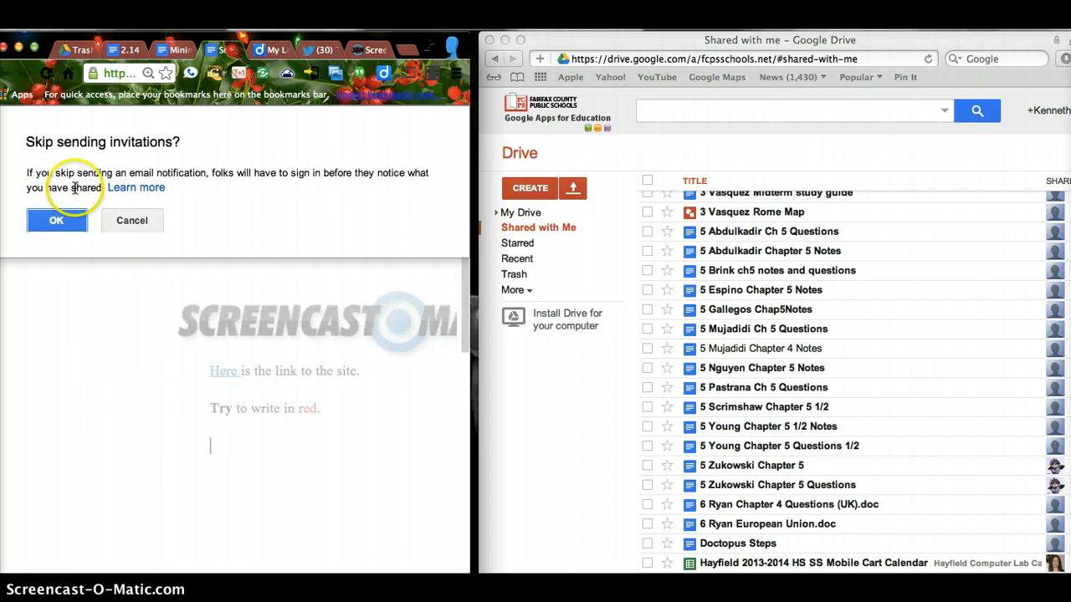
click(56, 218)
click(57, 232)
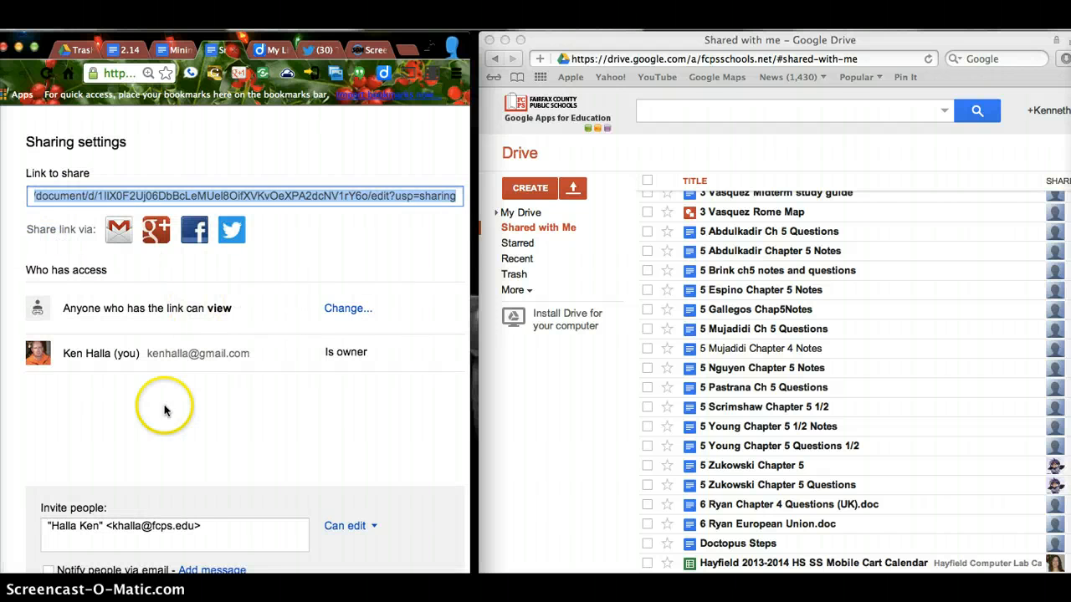
click(198, 526)
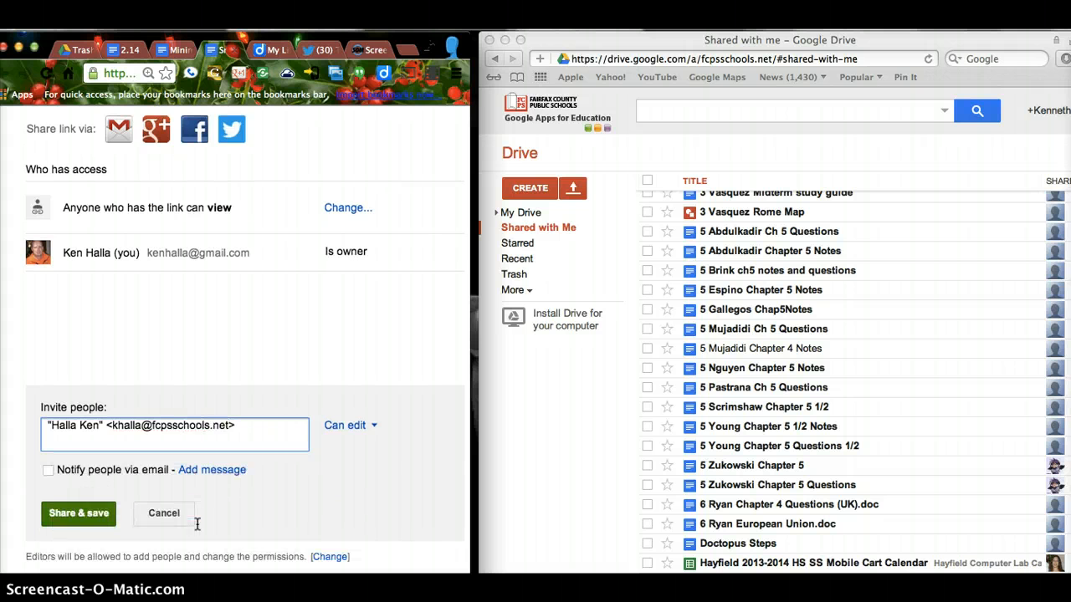
click(79, 512)
click(58, 220)
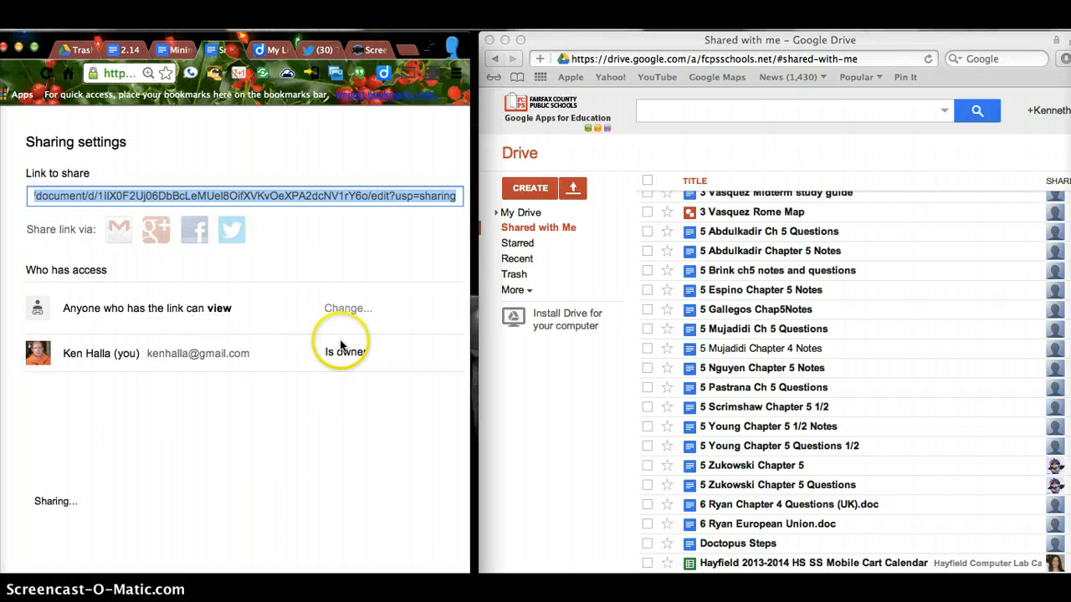
scroll(694, 483, up, 4)
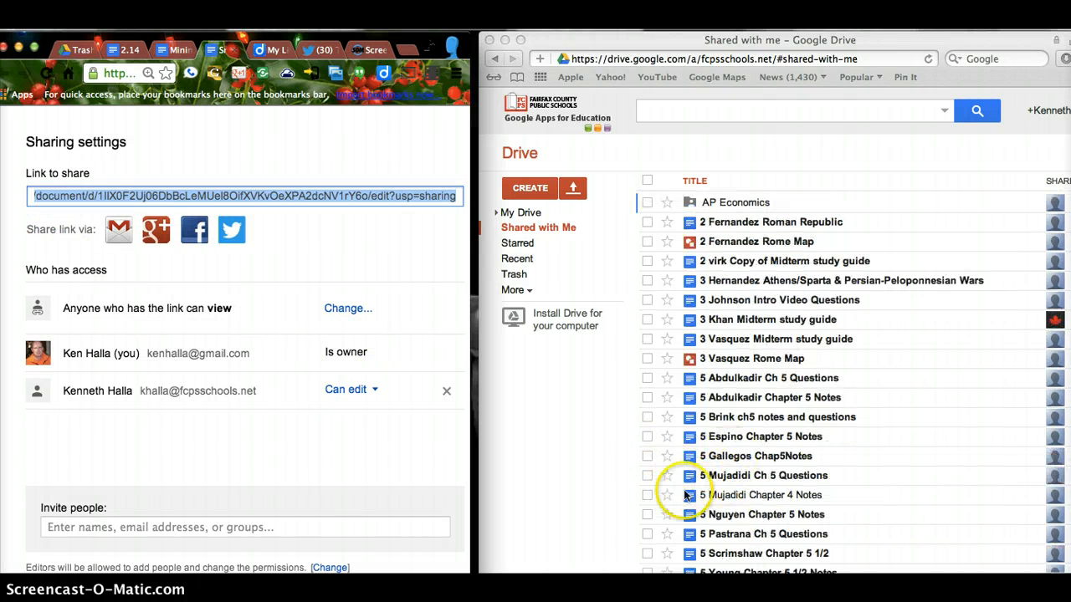
scroll(650, 516, down, 2)
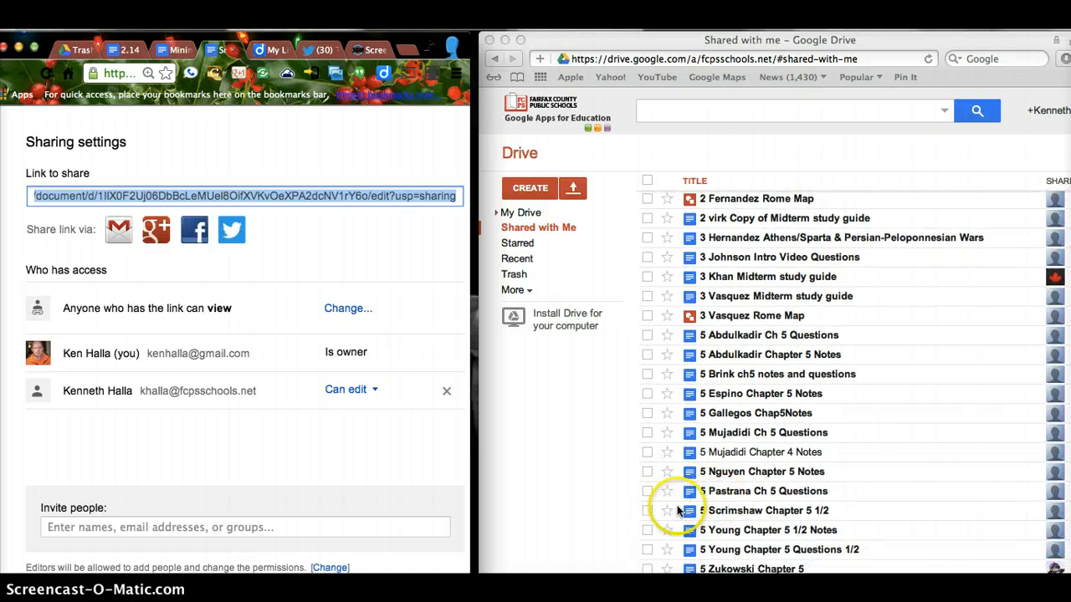
Step: Bring up Snow Day Class in the second account's window and click Done in the owner's Sharing settings
scroll(675, 506, down, 5)
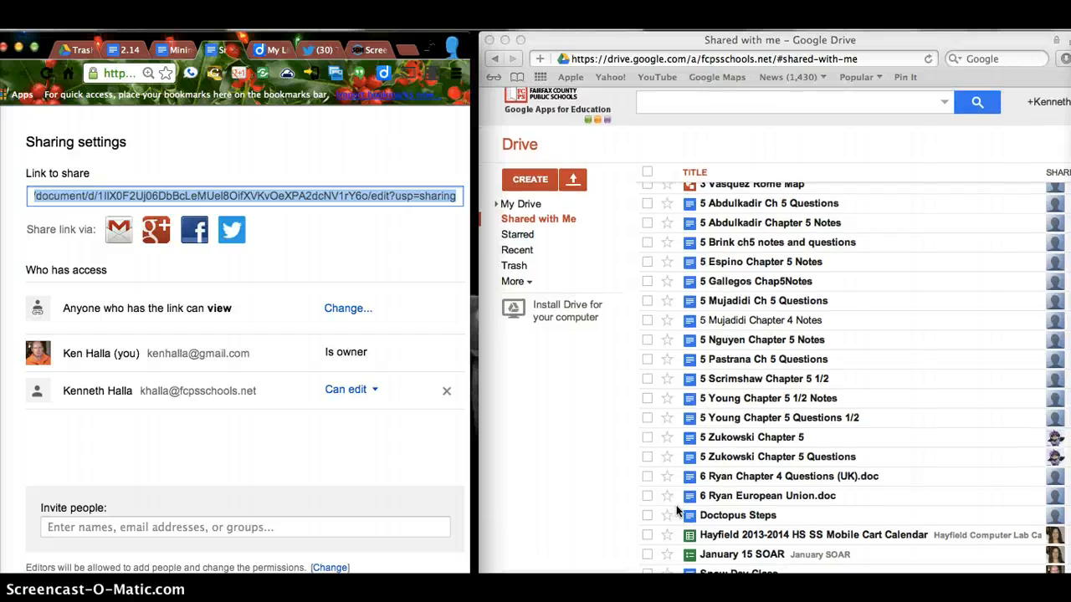
scroll(676, 505, right, 2)
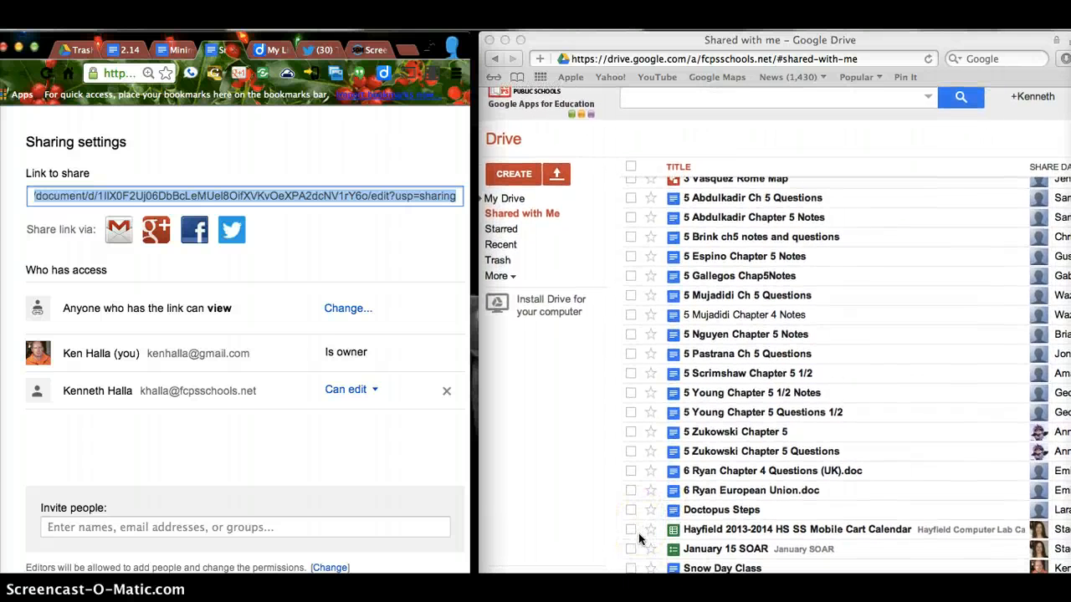
scroll(504, 454, up, 2)
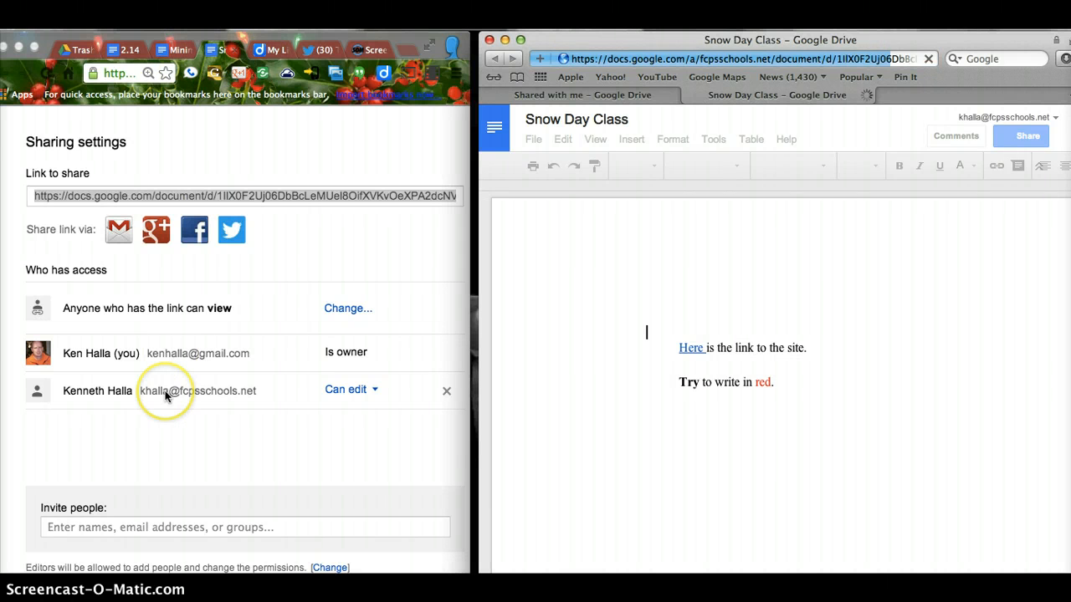
scroll(162, 391, down, 2)
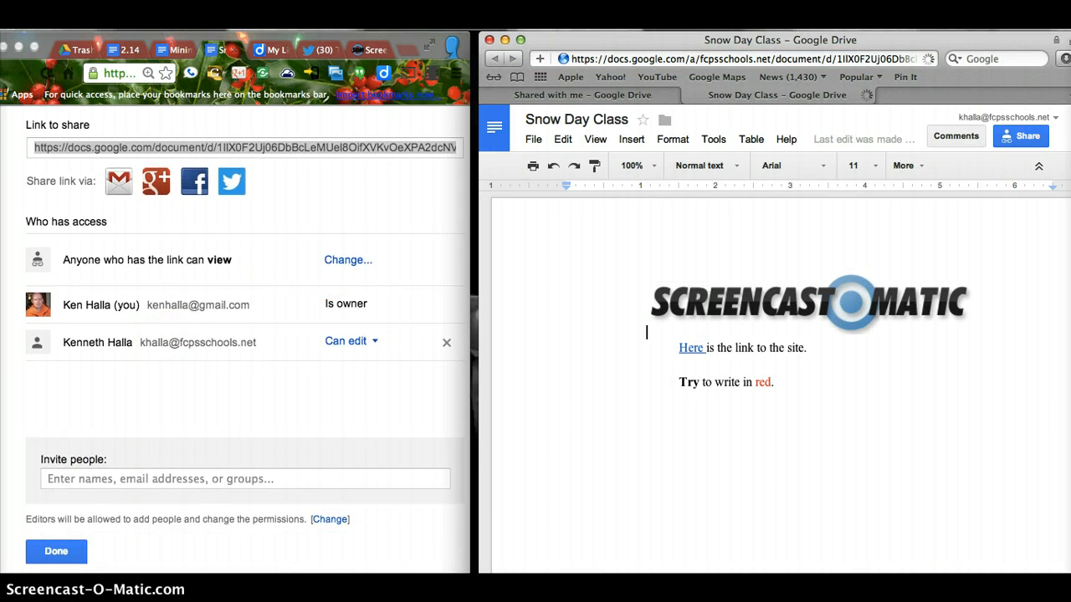
click(56, 552)
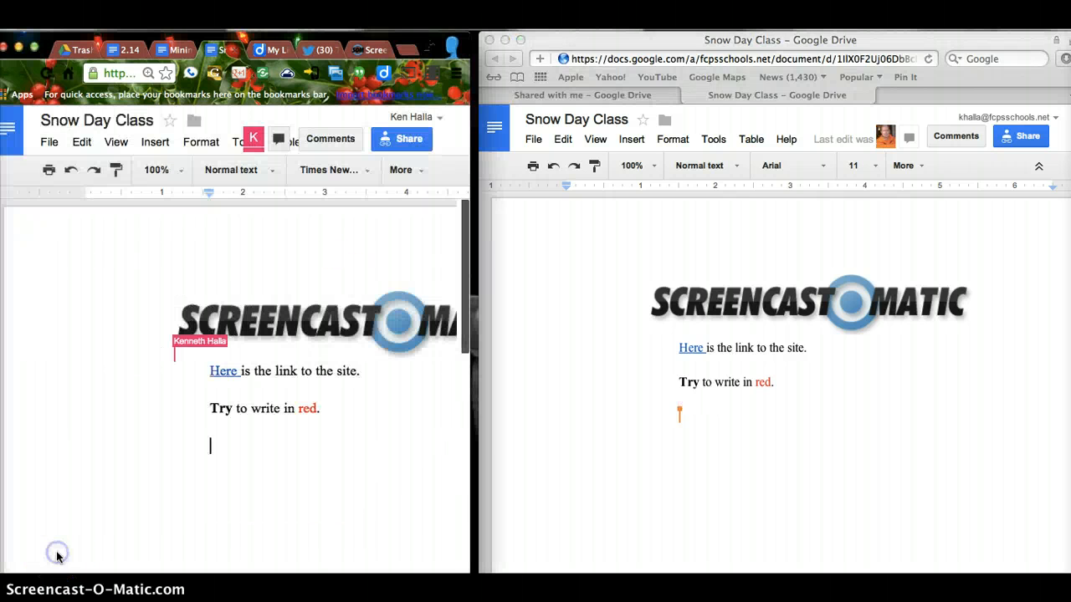
Step: As the second account, type 'This is an excellent assignment.', confirm it in the owner's window, then minimize
click(687, 415)
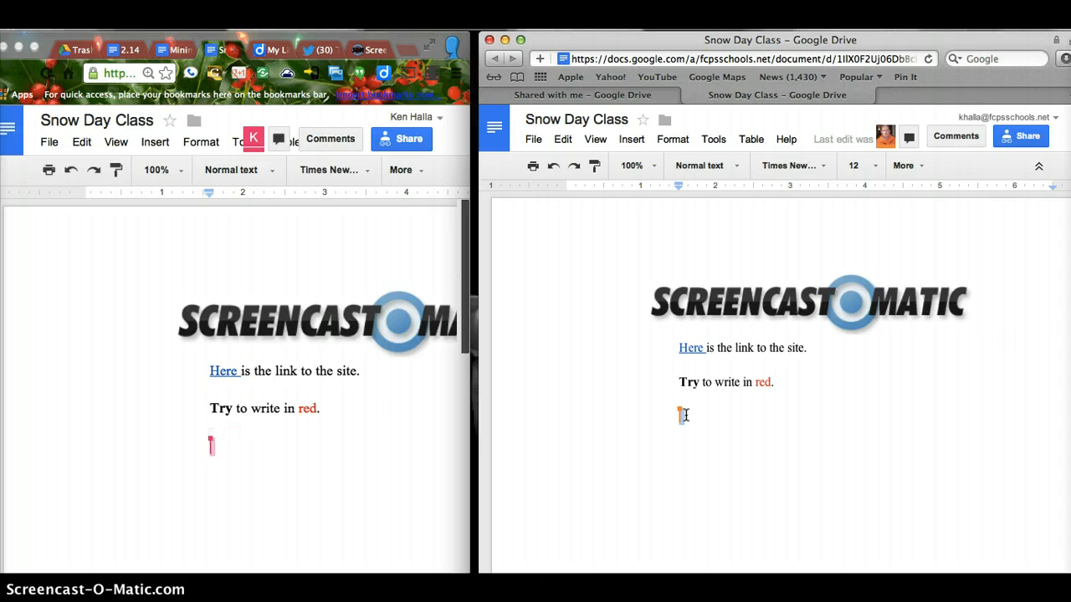
text(This is )
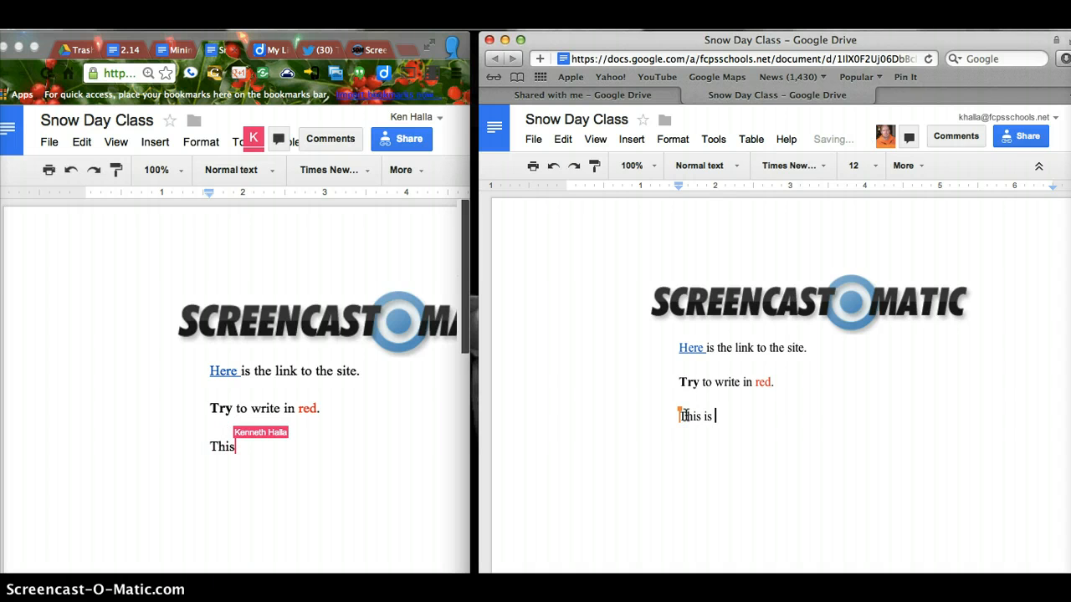
text(an excel)
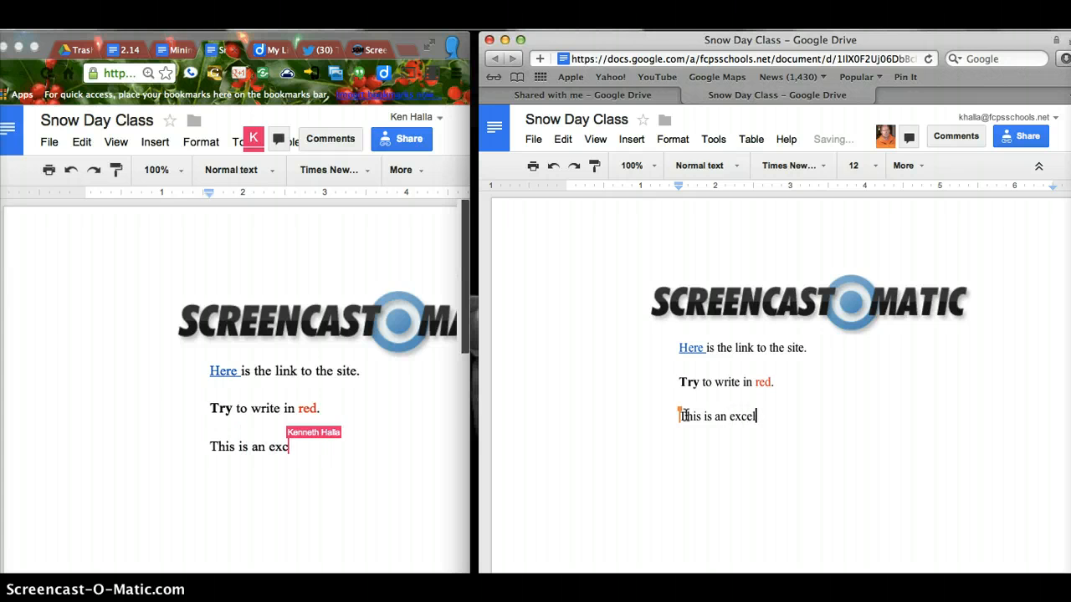
text(lent ass)
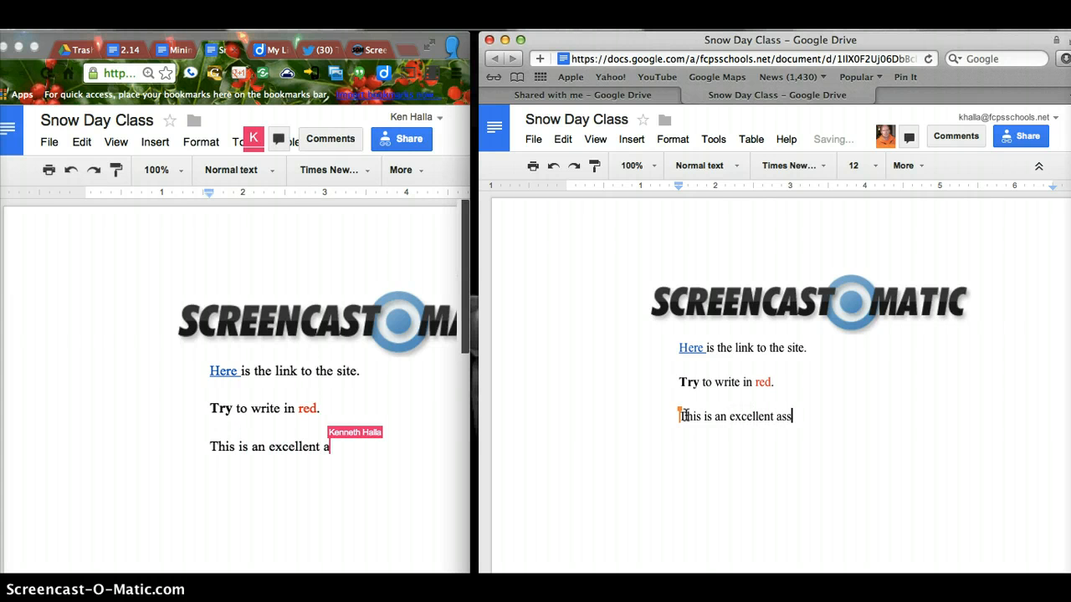
text(ignment.)
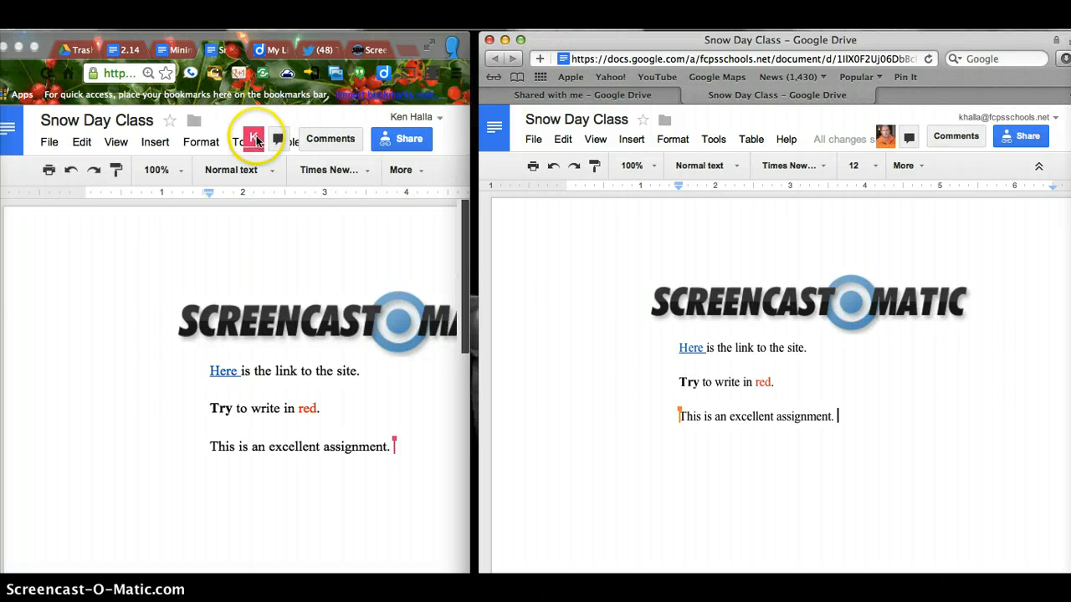
click(256, 141)
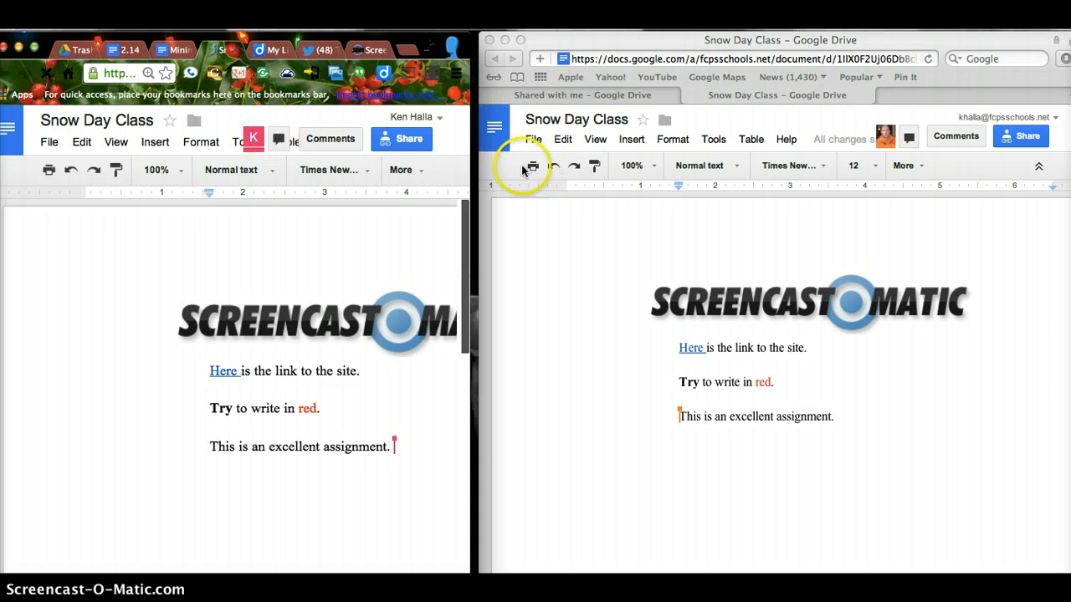
click(649, 300)
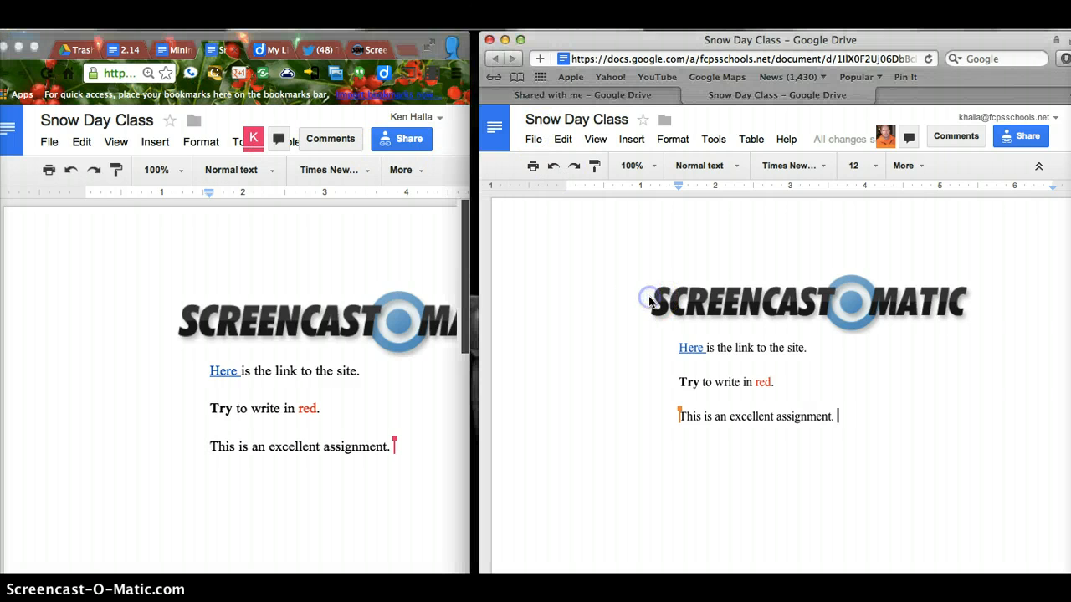
click(506, 40)
Step: Keep link sharing at 'anyone with the link can view' and select the document's URL to copy
drag(466, 124, 1058, 121)
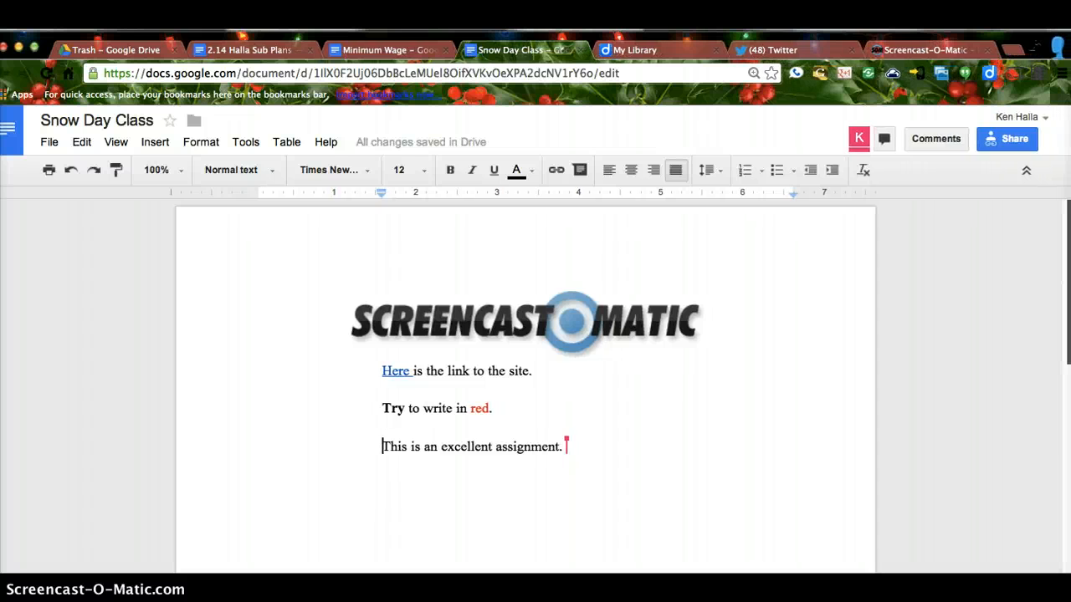
click(1003, 141)
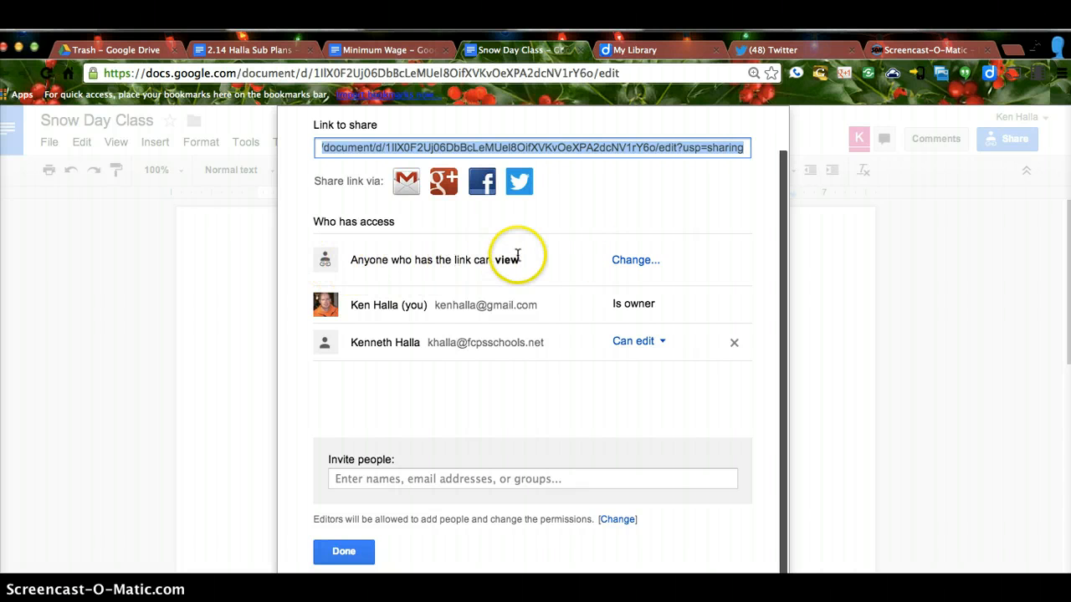
click(629, 259)
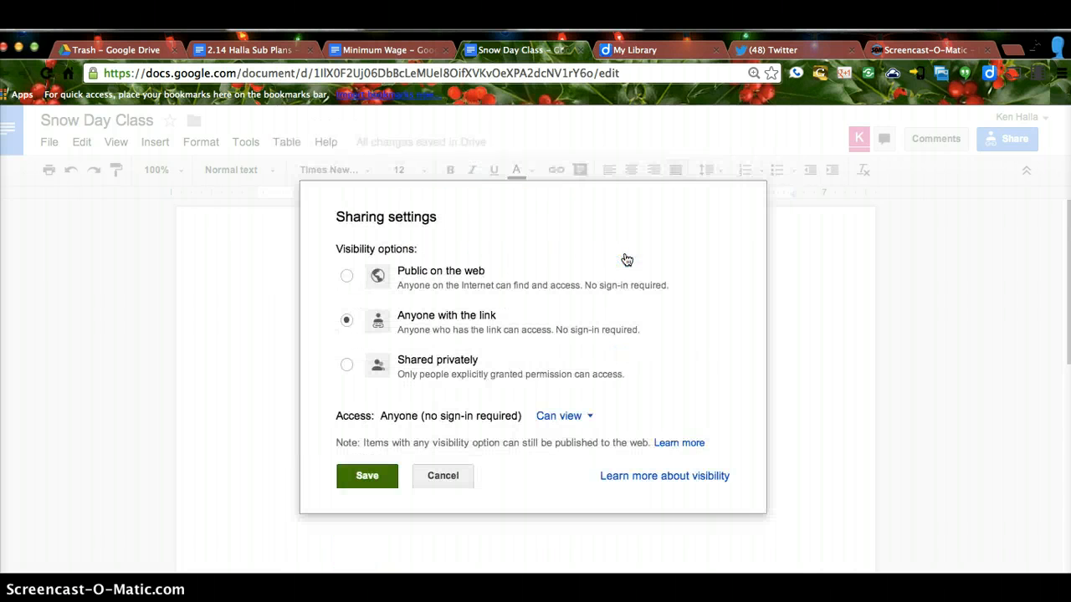
click(347, 366)
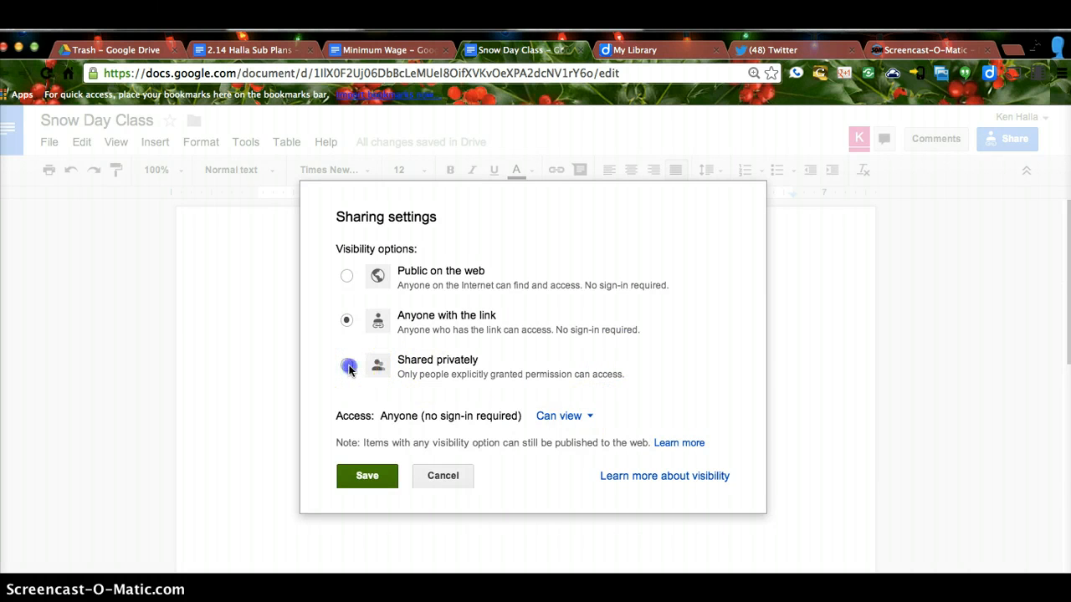
click(347, 322)
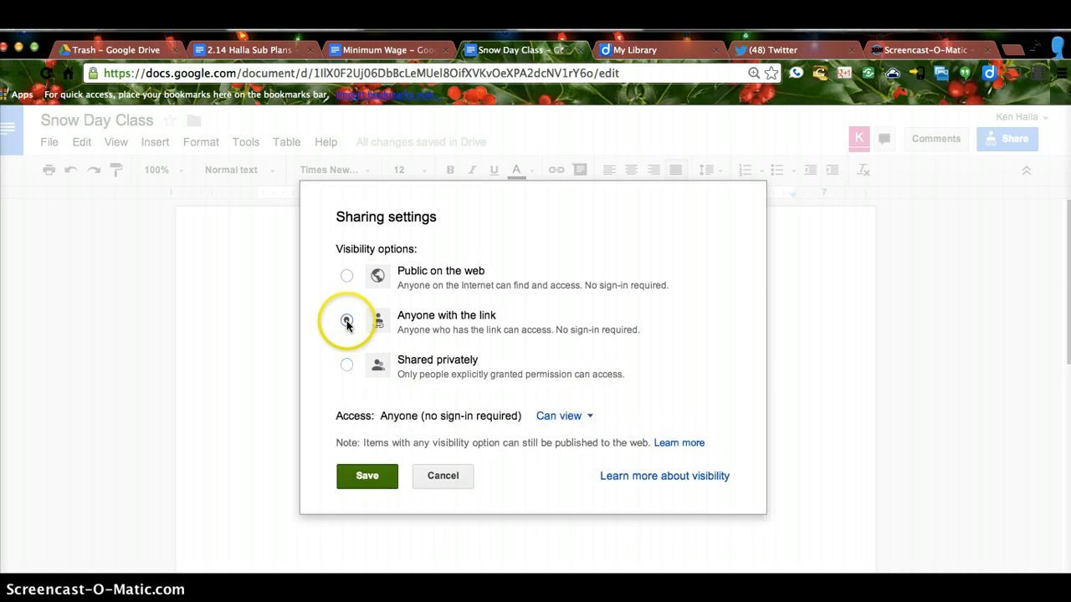
click(375, 476)
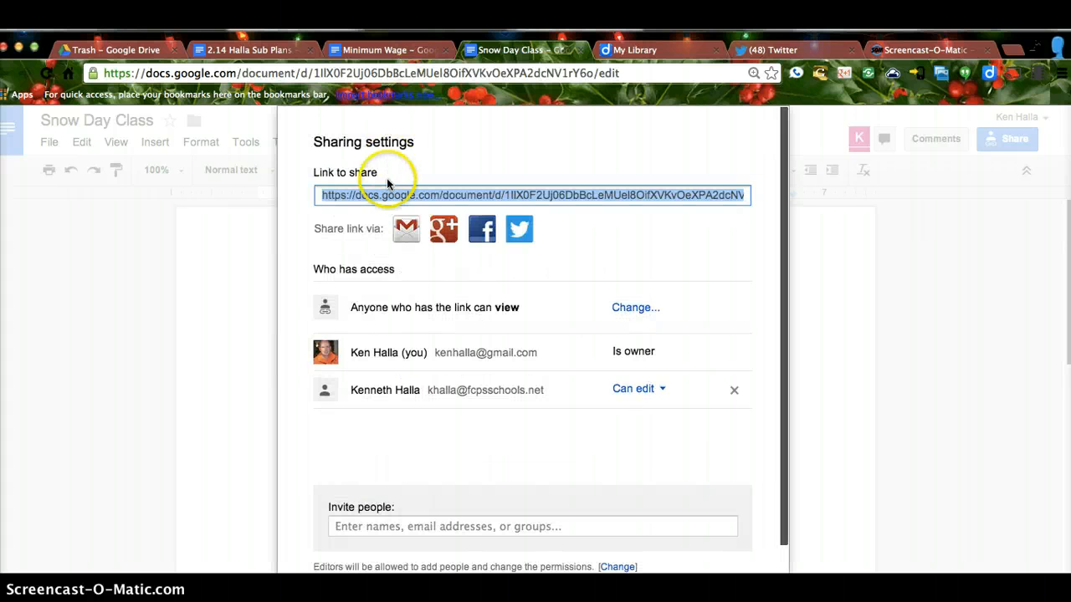
click(381, 74)
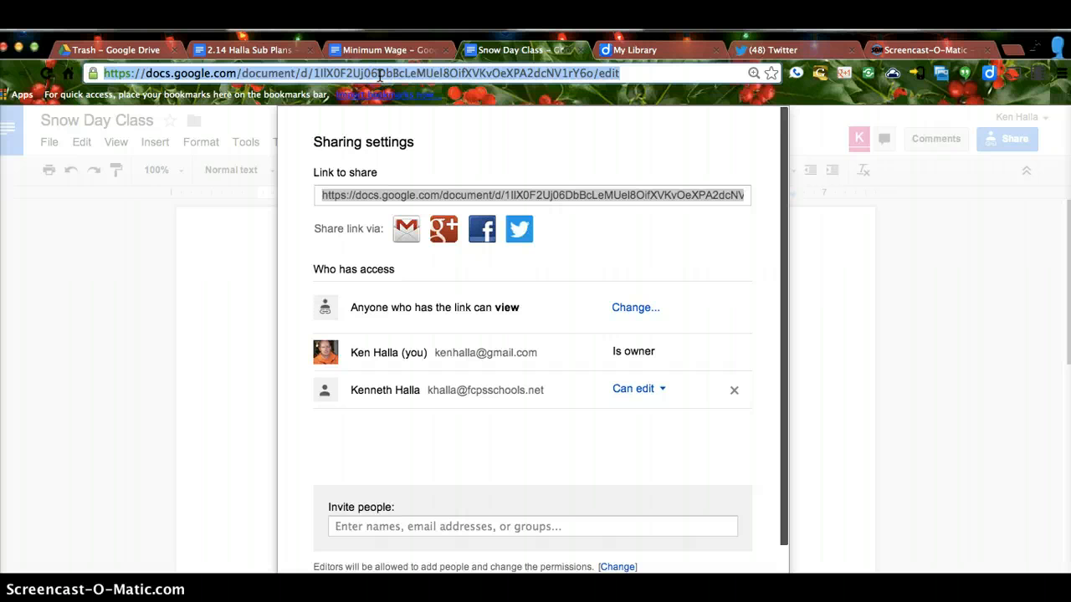
Step: Load fcps.blackboard.com in the spare browser tab
click(920, 50)
click(671, 77)
key(BackSpace)
key(BackSpace)
key(BackSpace)
key(BackSpace)
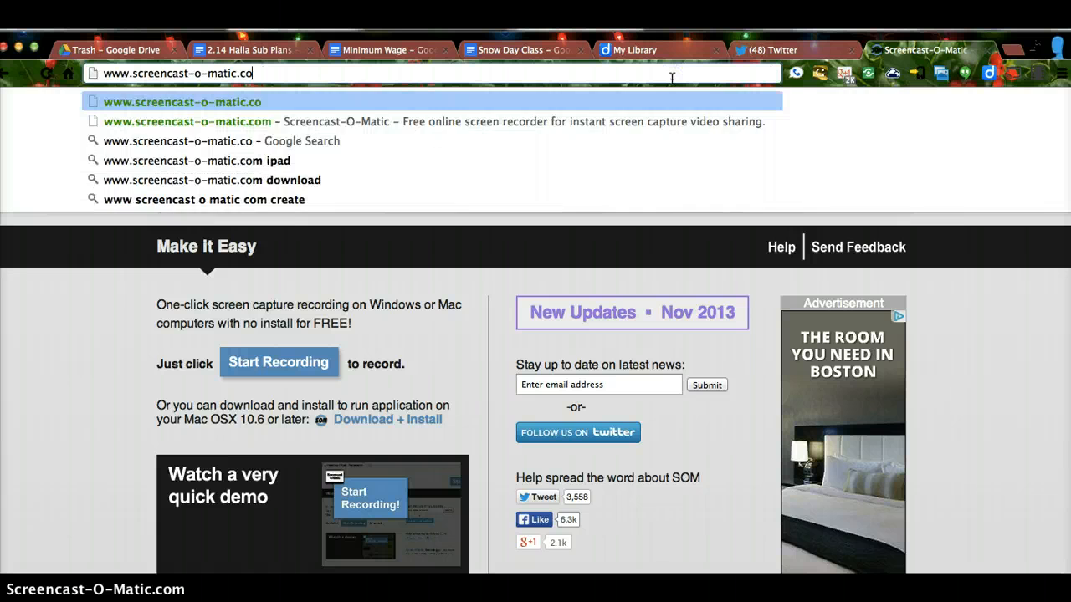
key(BackSpace)
key(BackSpace)
key(BackSpace)
key(BackSpace)
key(BackSpace)
key(BackSpace)
key(BackSpace)
key(BackSpace)
key(BackSpace)
key(BackSpace)
key(BackSpace)
key(BackSpace)
key(BackSpace)
key(BackSpace)
key(BackSpace)
key(BackSpace)
key(BackSpace)
key(BackSpace)
key(BackSpace)
key(BackSpace)
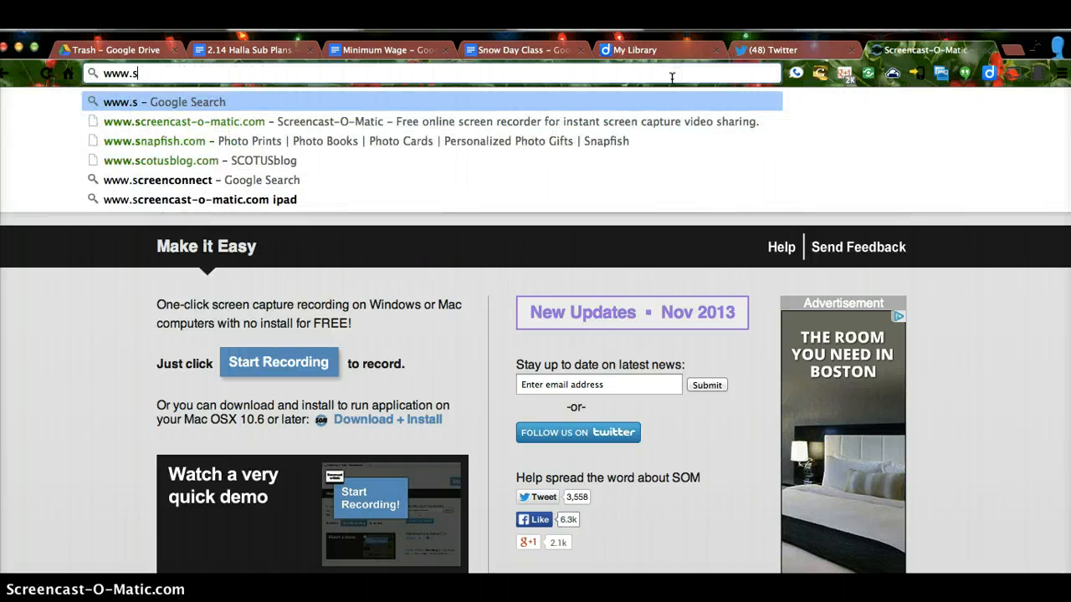
text(fcps.b)
key(Return)
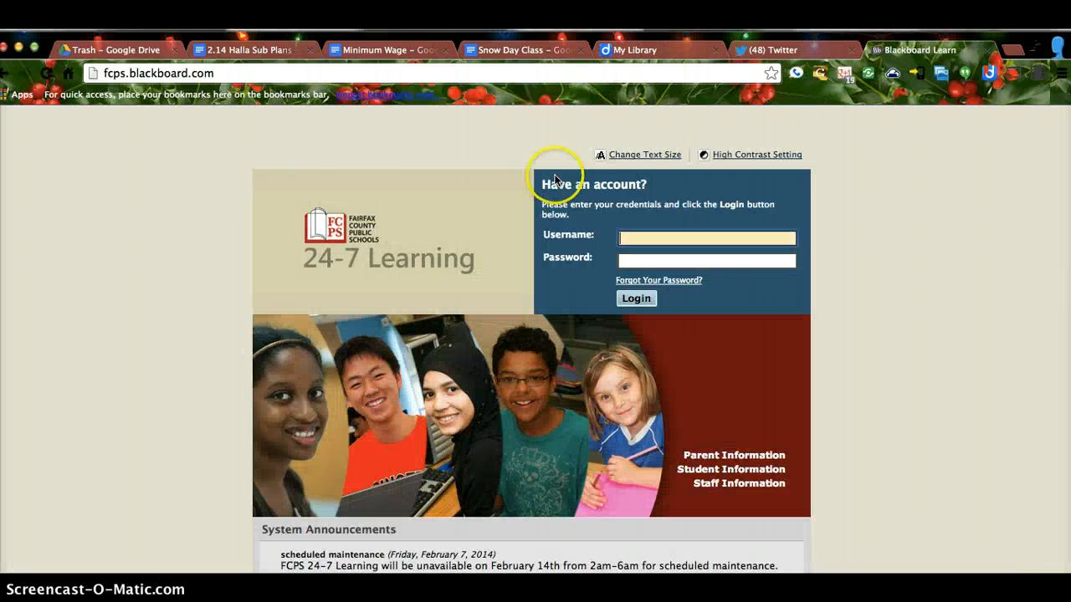
Step: Log in with the school account and open the AP Government course's Build Content options
key(Tab)
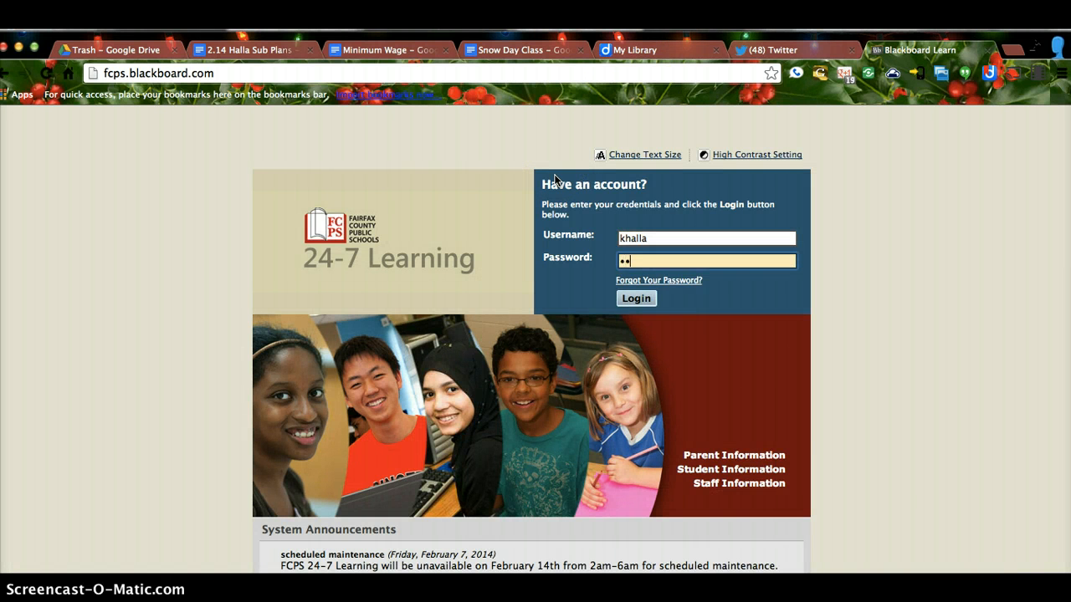
key(Return)
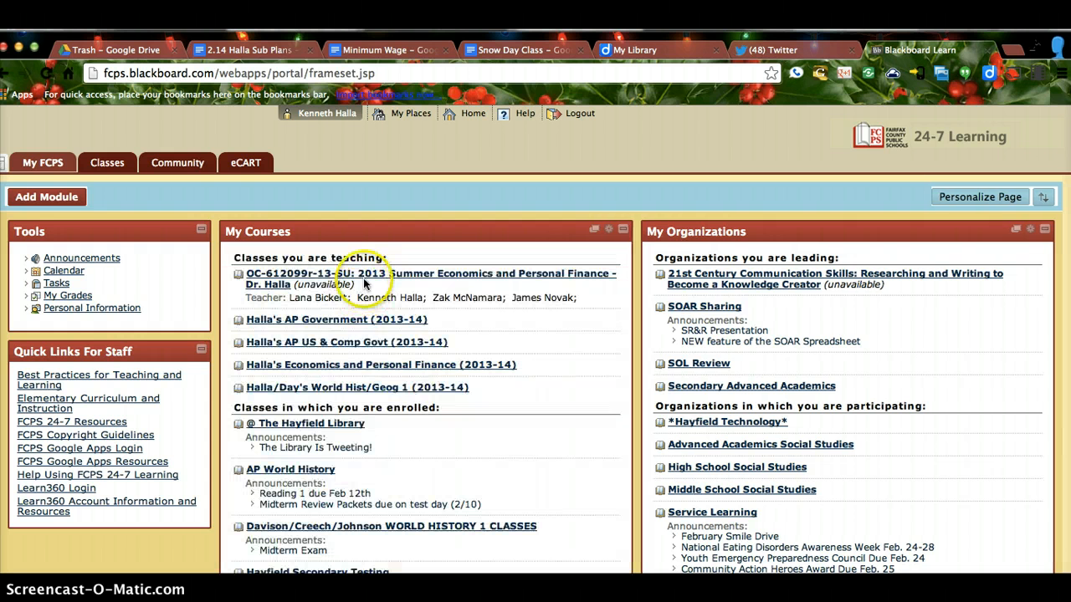
click(351, 321)
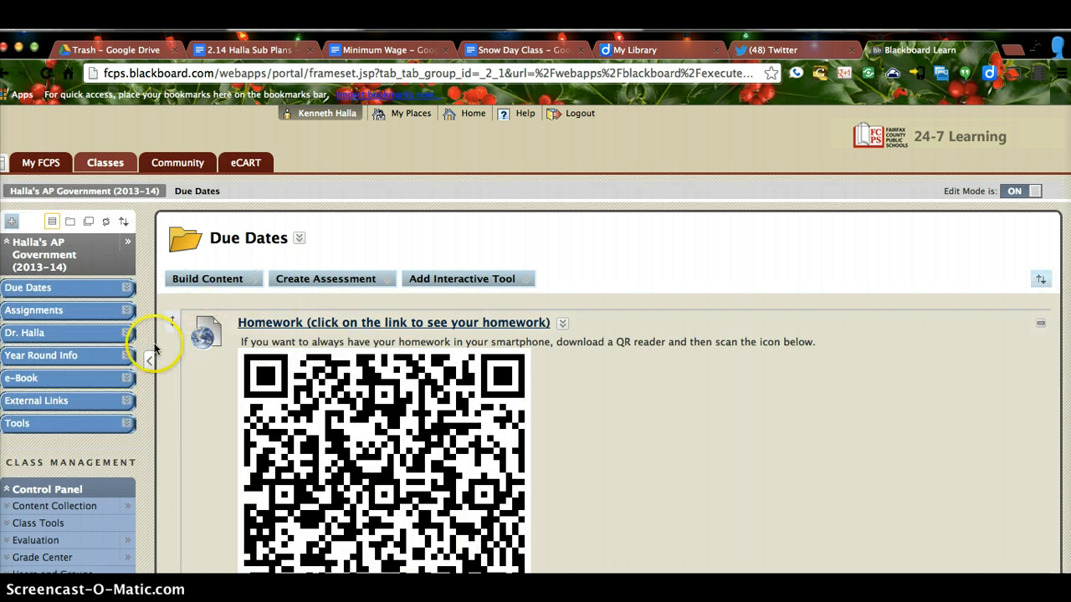
click(230, 284)
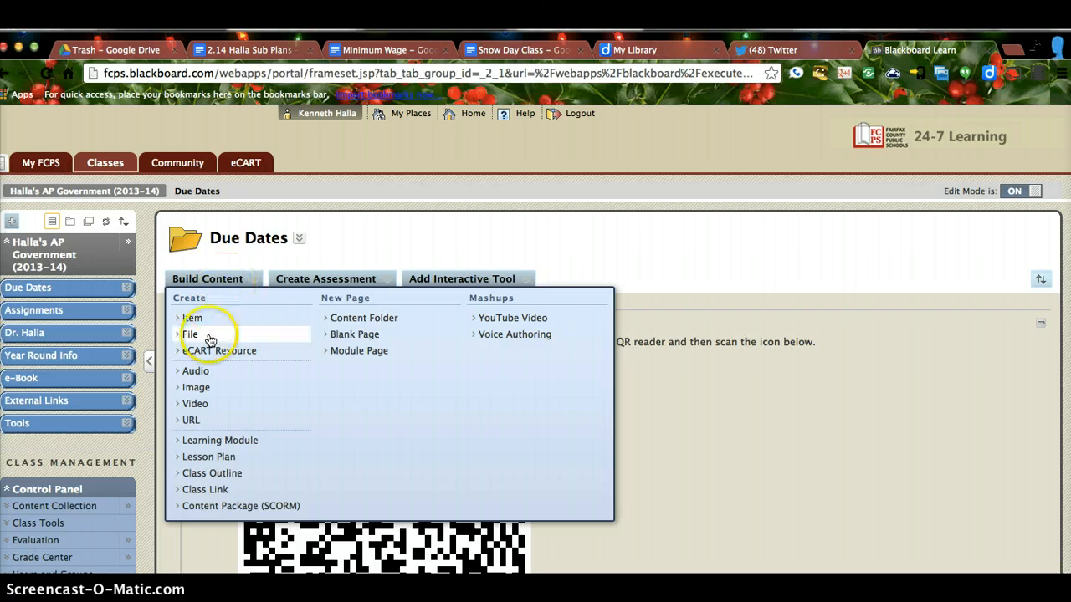
Step: Create a visible 'Snow Days' URL item with the pasted doc link, opening in a new window
click(194, 419)
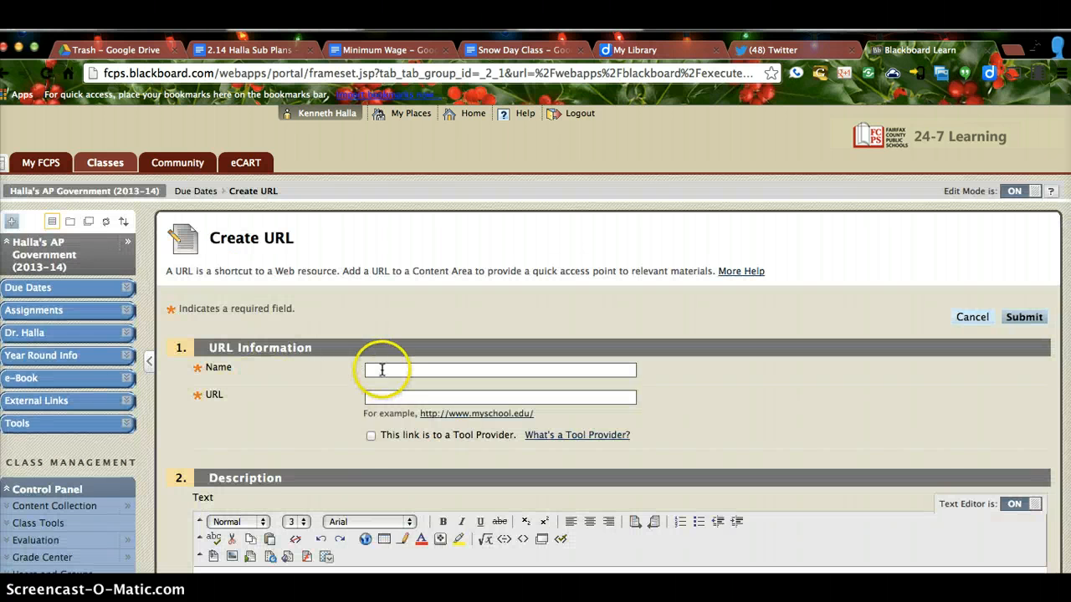
click(382, 370)
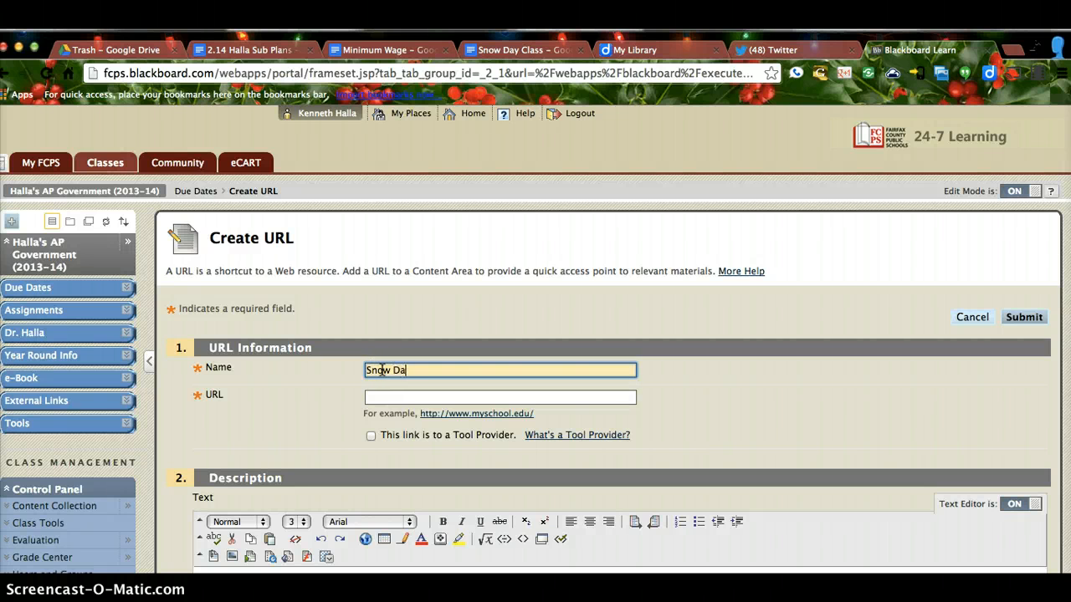
key(Tab)
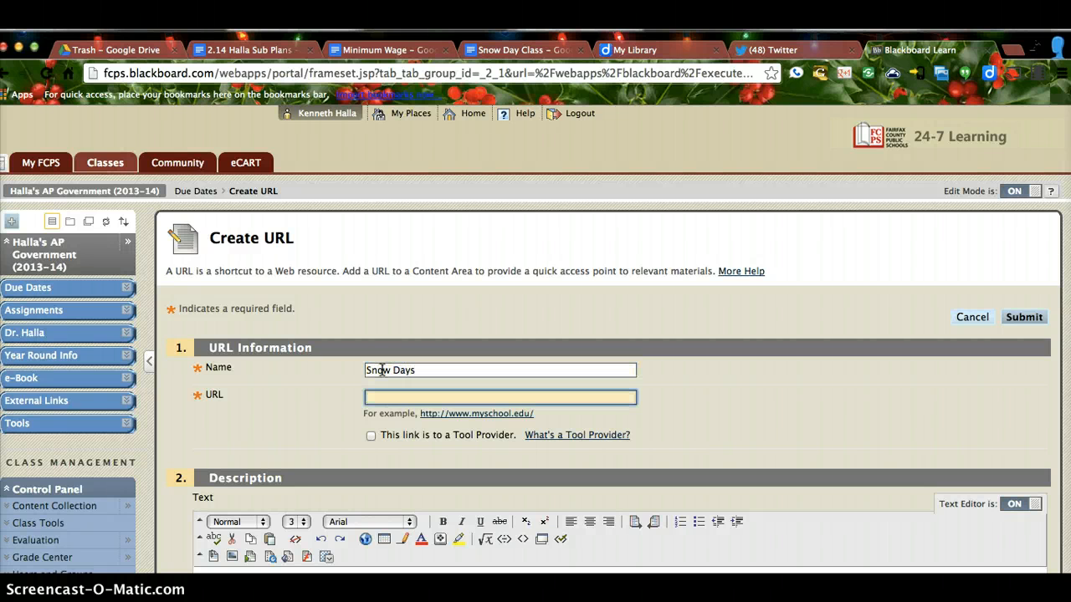
key(super+v)
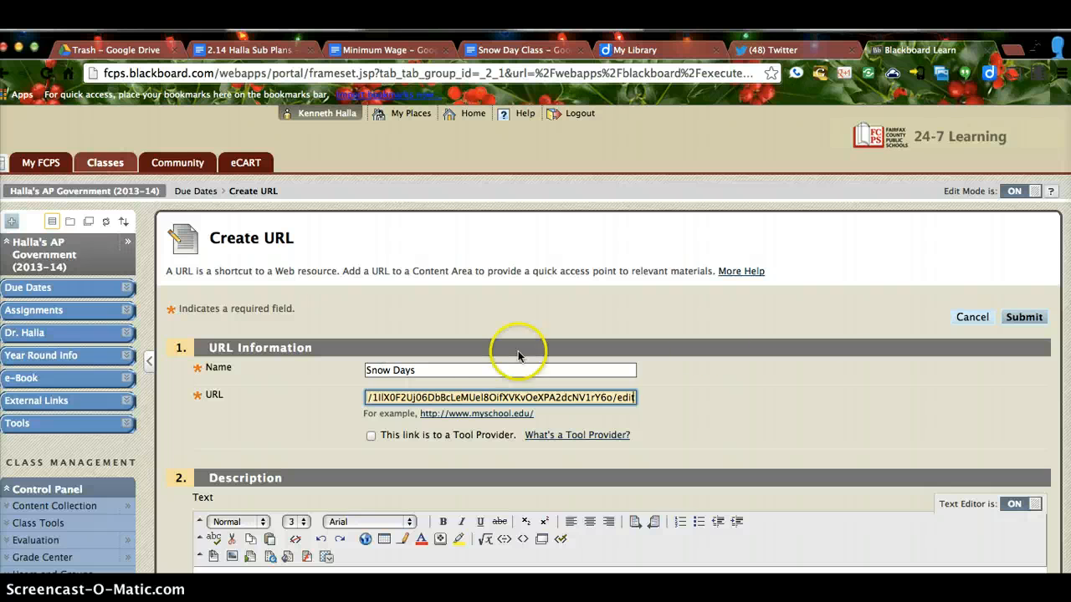
scroll(737, 406, down, 3)
scroll(737, 405, down, 10)
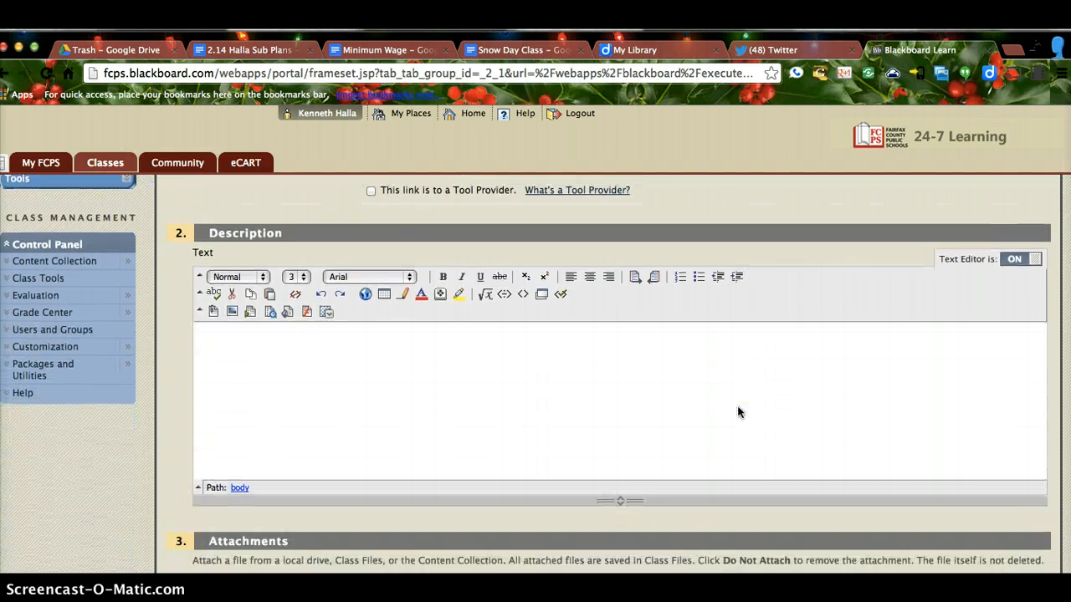
click(384, 465)
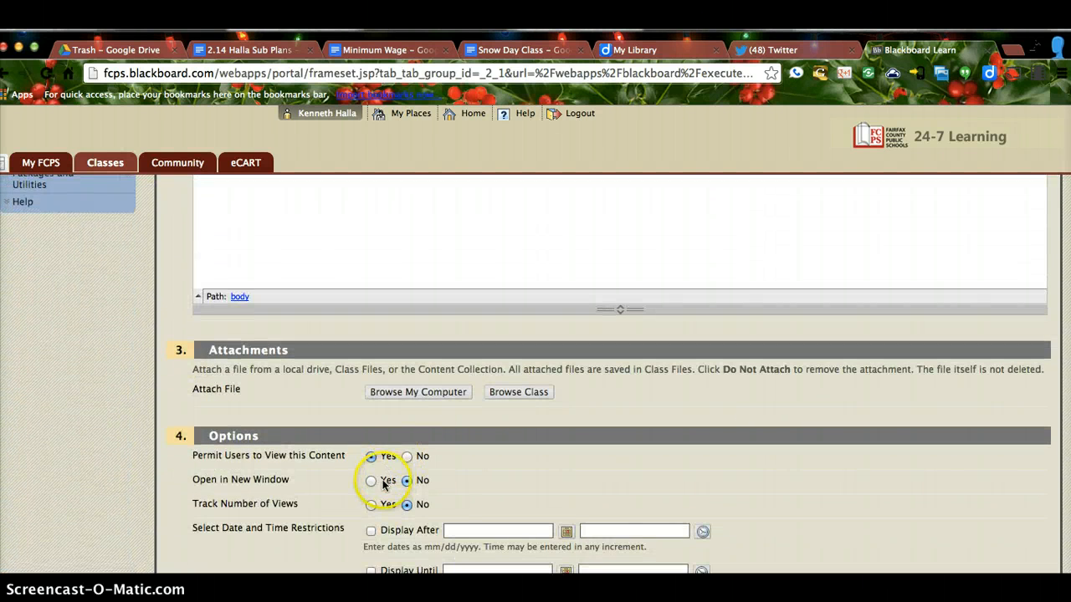
click(371, 480)
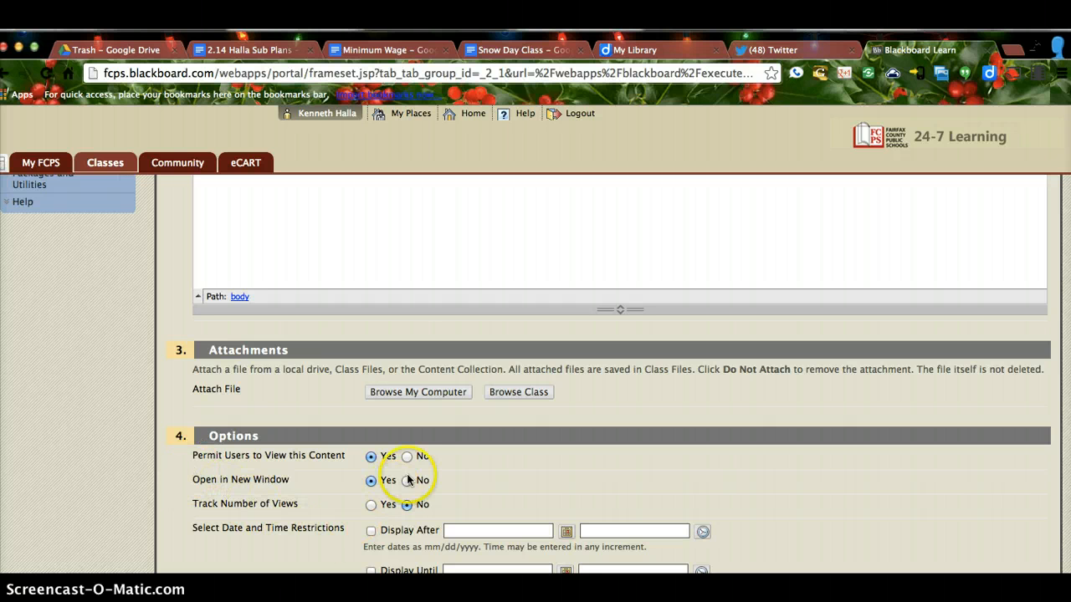
scroll(425, 477, down, 3)
click(1024, 561)
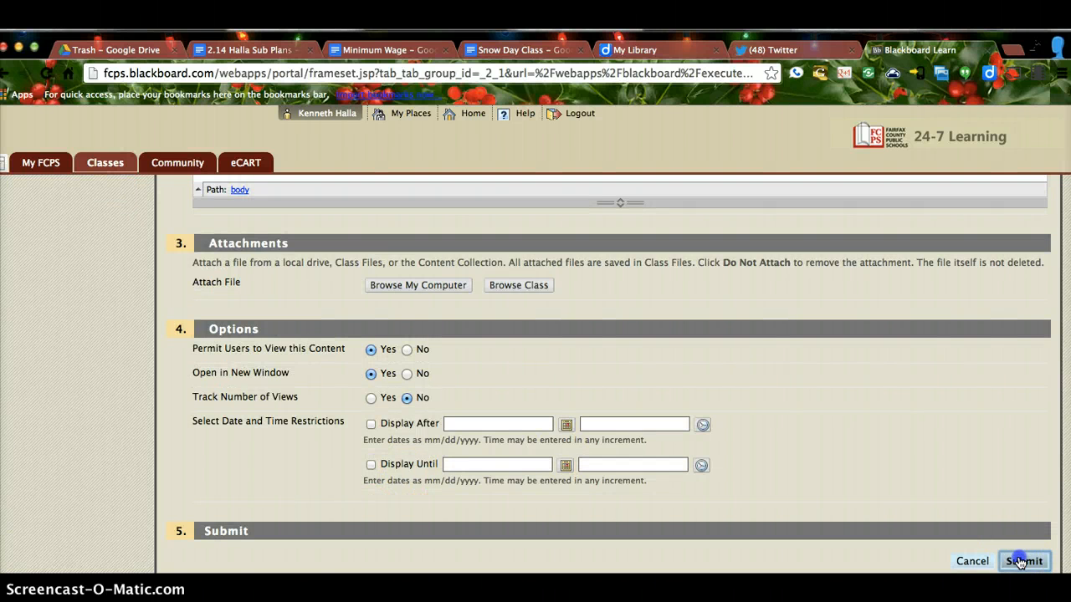
scroll(837, 438, down, 10)
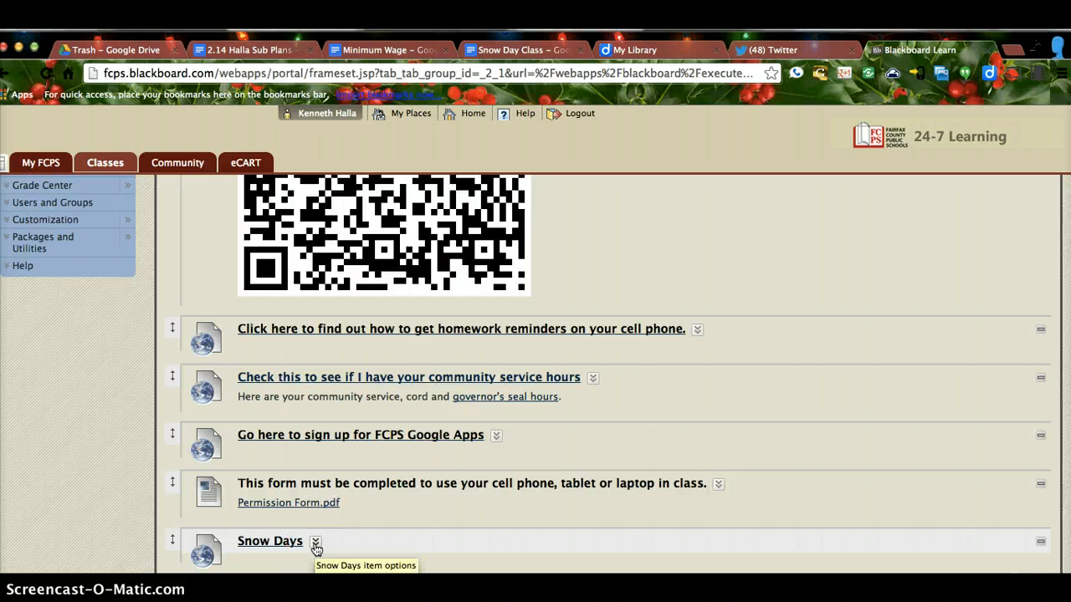
Step: Return to the Snow Day Class tab and close its sharing settings
click(507, 57)
scroll(360, 502, down, 1)
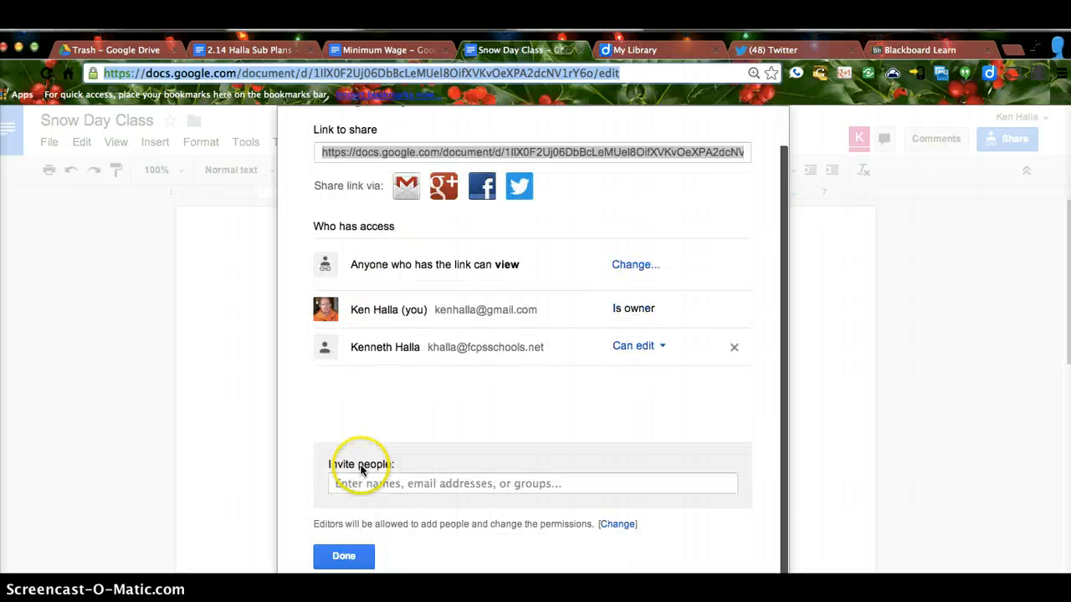
click(346, 571)
click(266, 395)
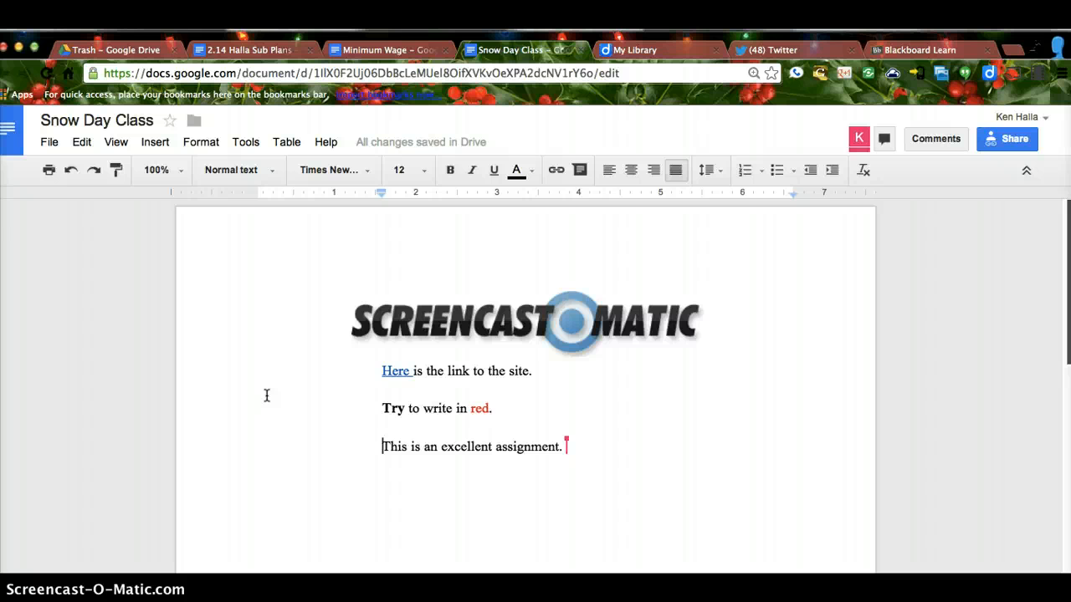
Step: Add the teacher's e-mail address on a new line in dark red at size 24
click(576, 440)
key(Return)
key(Return)
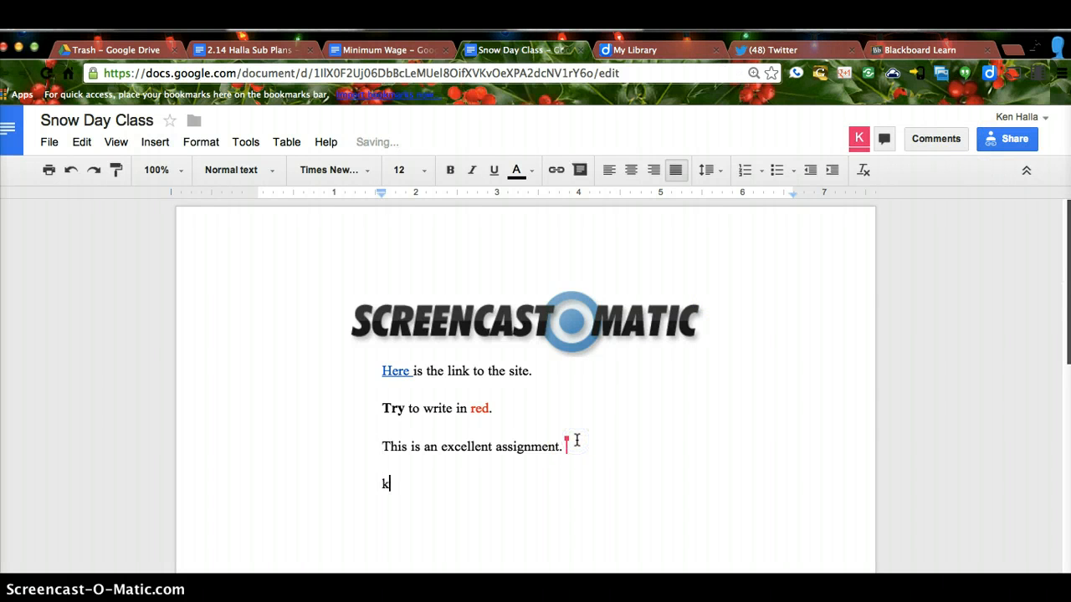
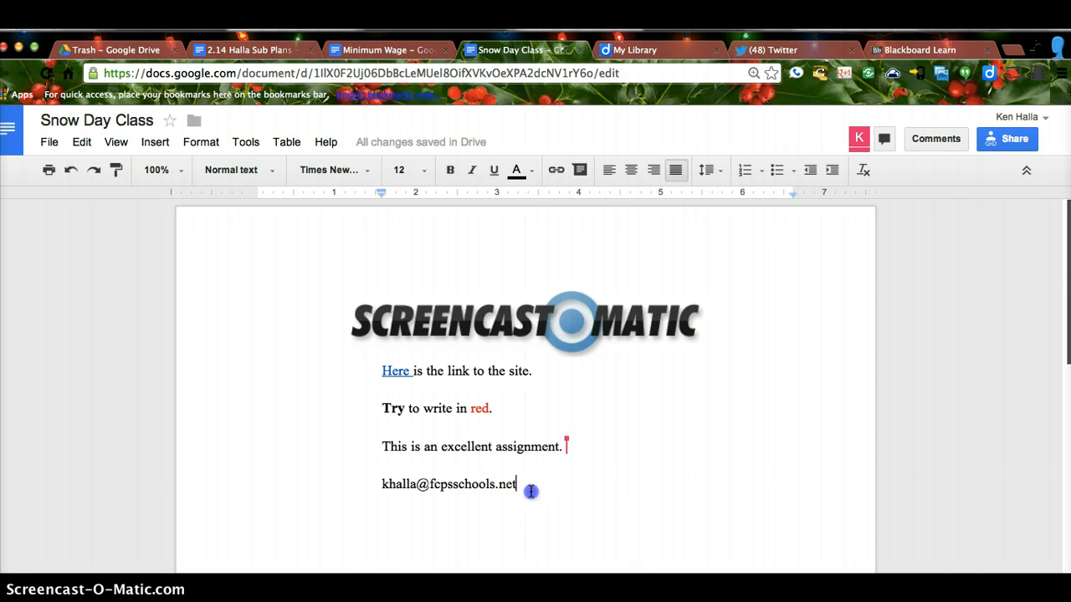
drag(531, 492, 372, 485)
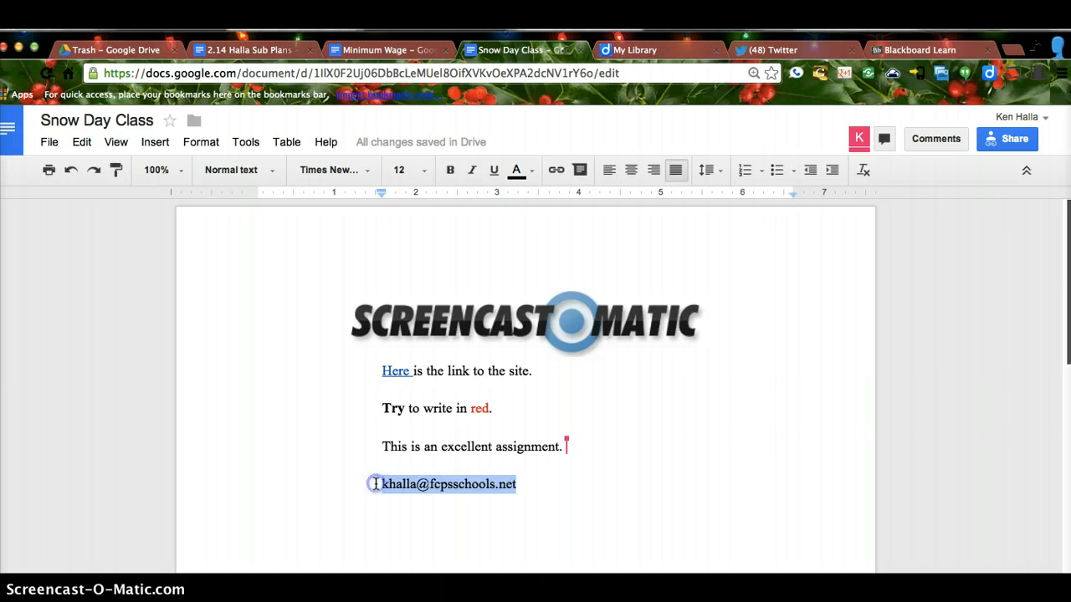
click(520, 171)
click(525, 245)
click(425, 169)
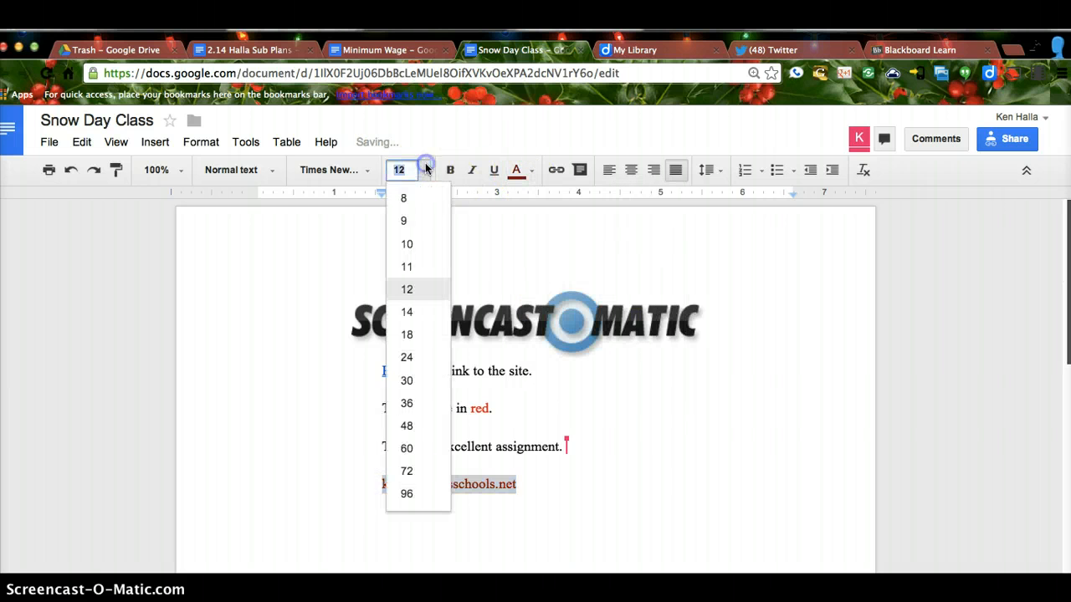
click(413, 352)
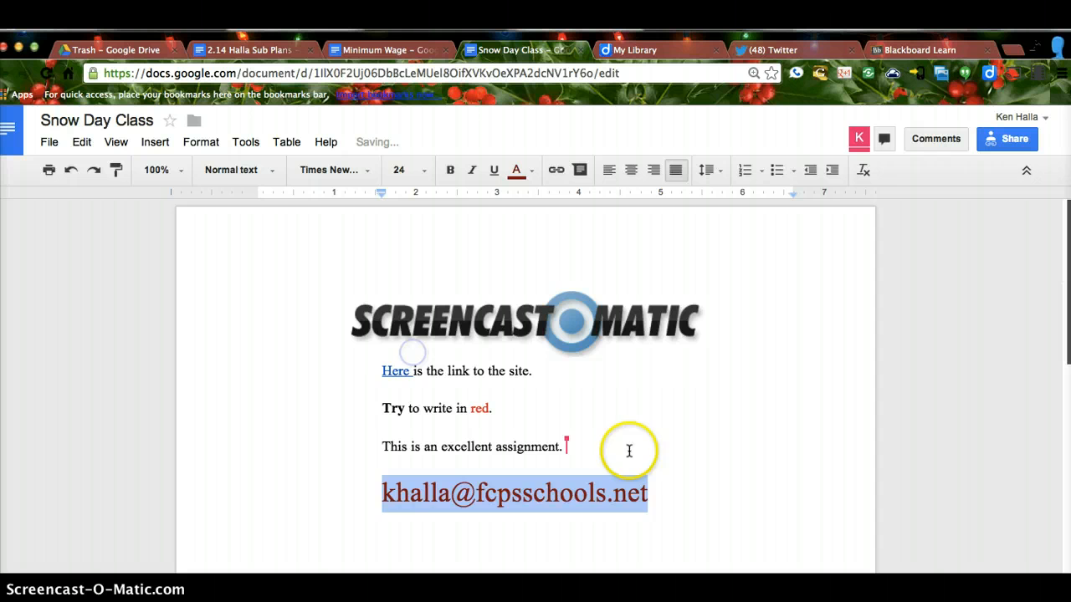
click(691, 487)
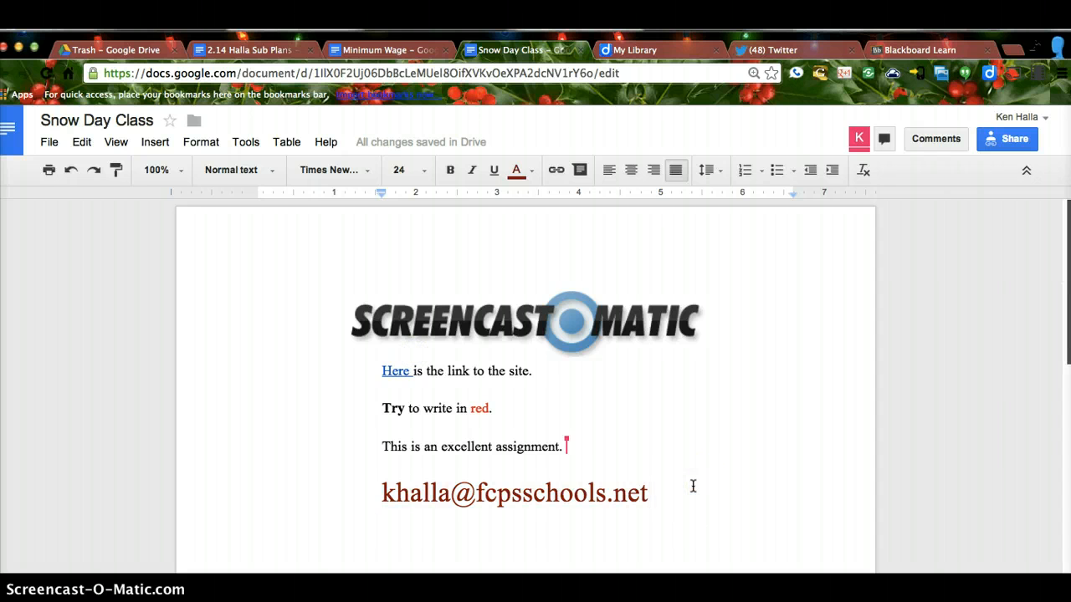